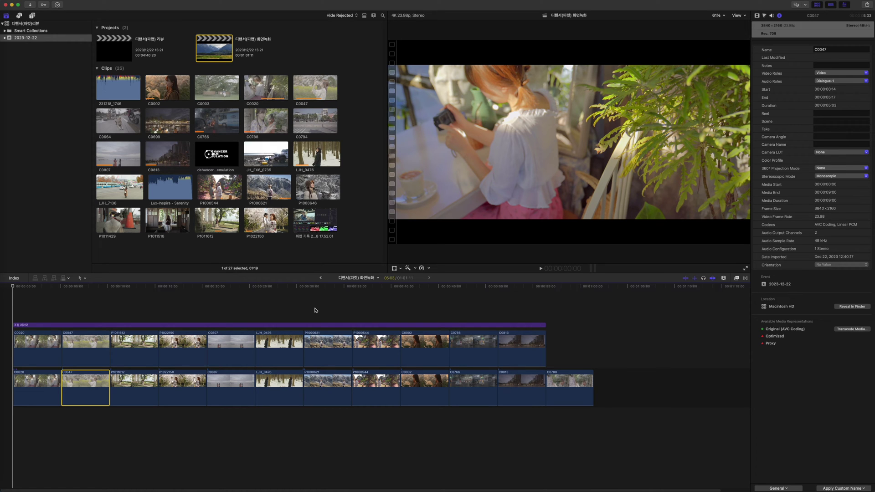
Play the timeline from the start into the P1011612 clip to review the graded look
key(space)
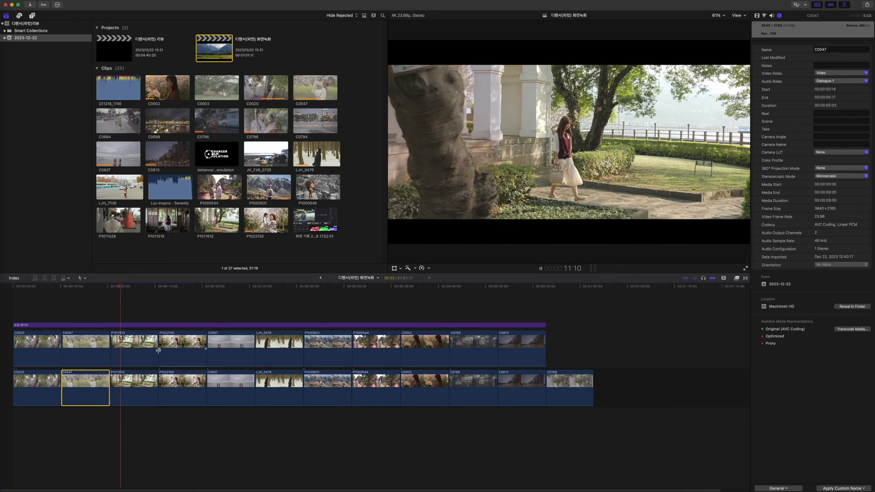
click(135, 302)
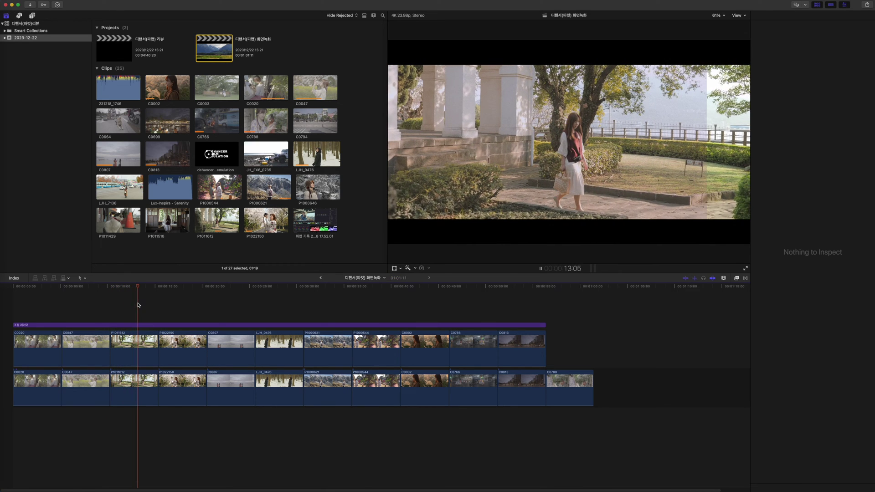
key(space)
Temporarily disable the upper-row clips from P1011612 to C0813 and play that section to compare the two versions
click(138, 326)
click(137, 350)
shift+click(511, 348)
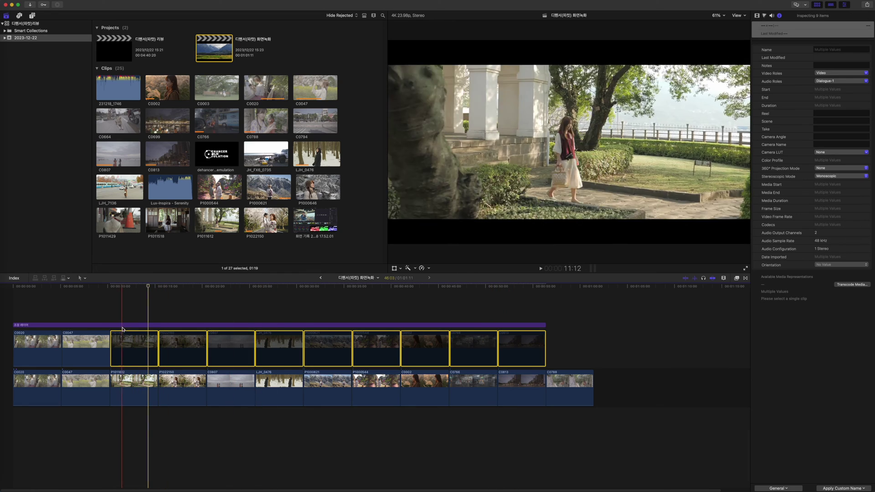
key(space)
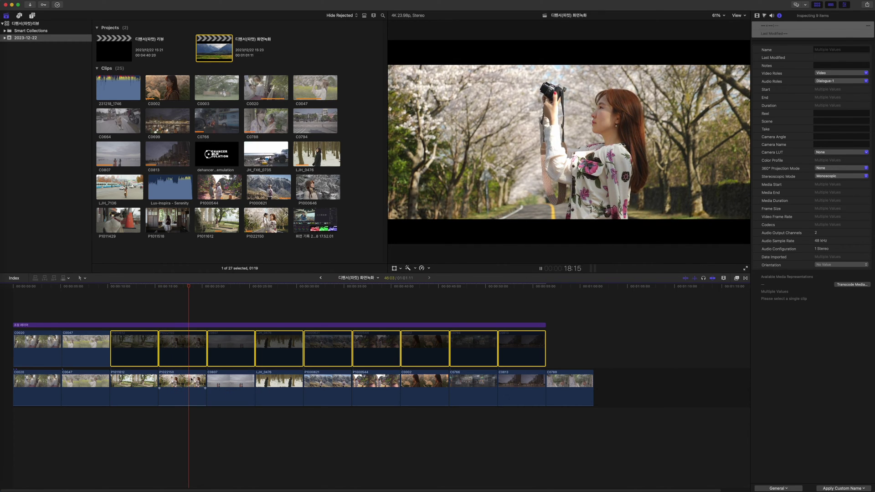
key(space)
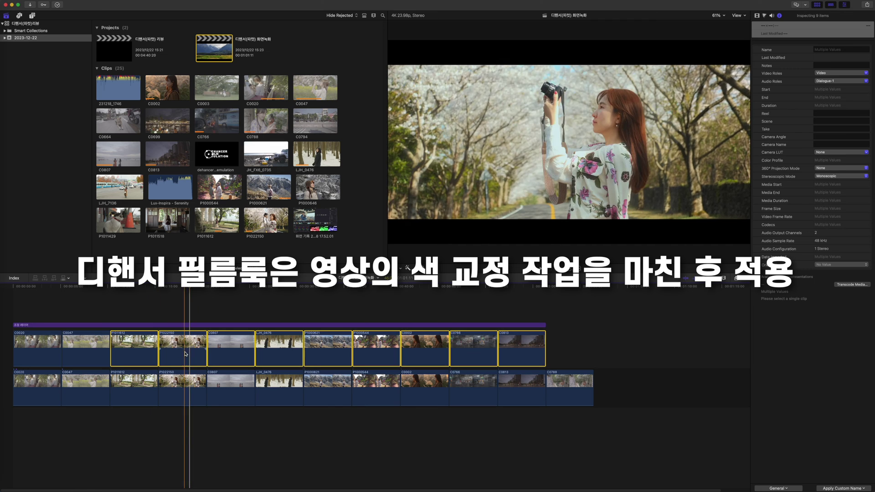
click(208, 292)
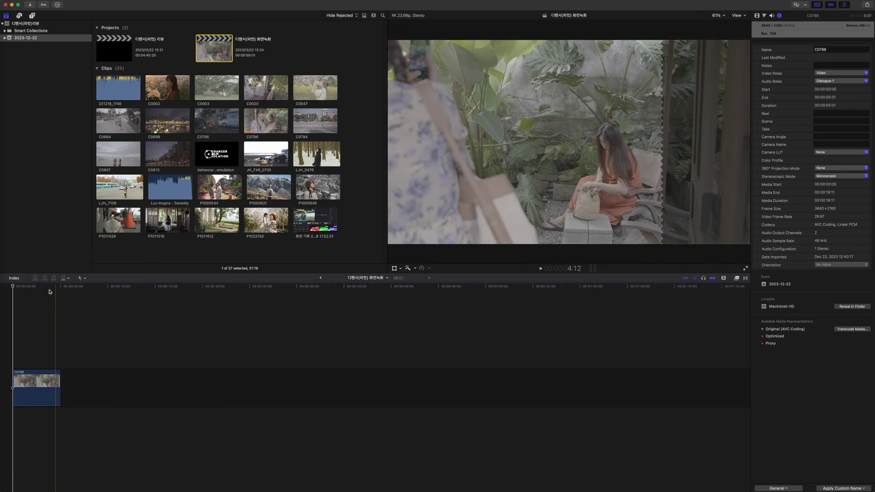
Select clip C0788 in the timeline and display its info in the General metadata view
click(30, 398)
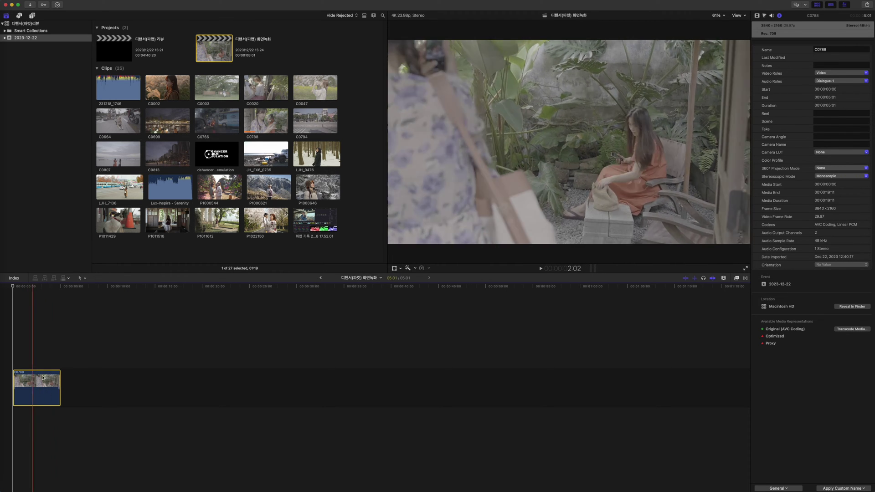
click(780, 16)
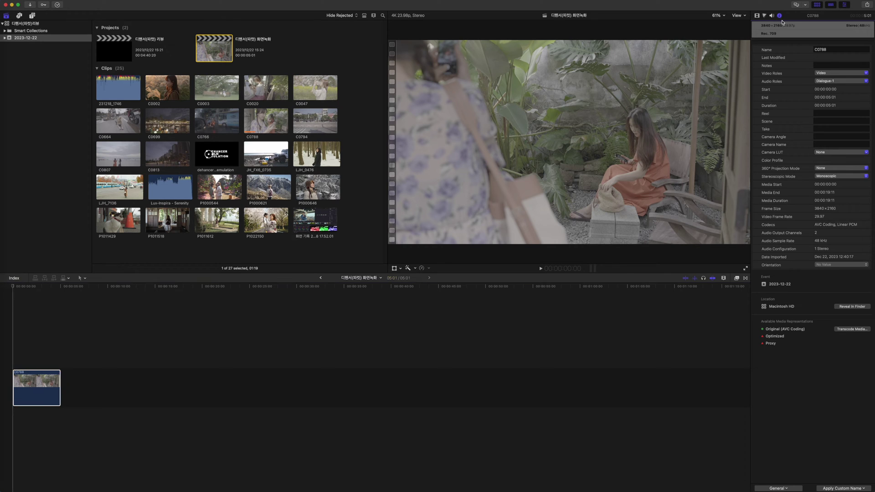
click(784, 489)
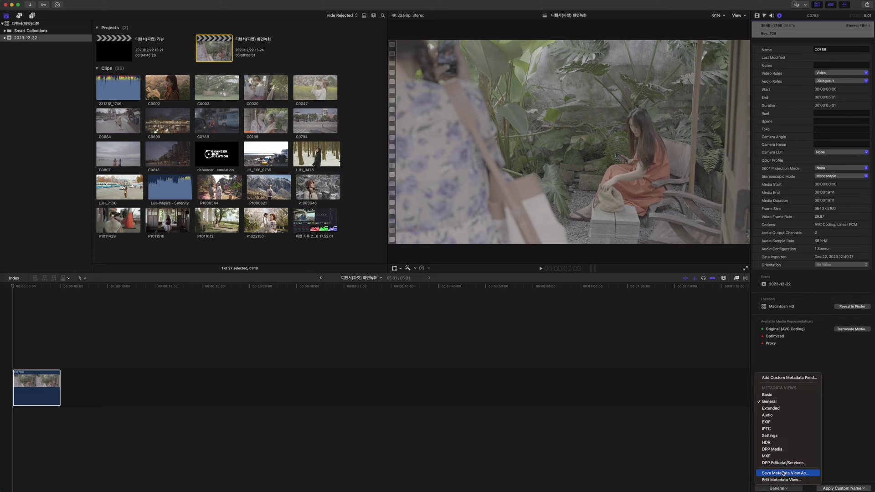
click(775, 395)
click(776, 488)
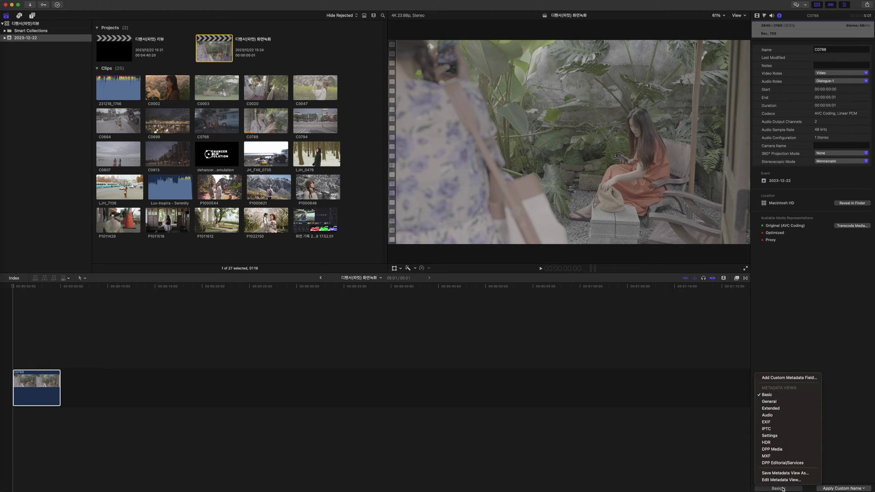
click(781, 401)
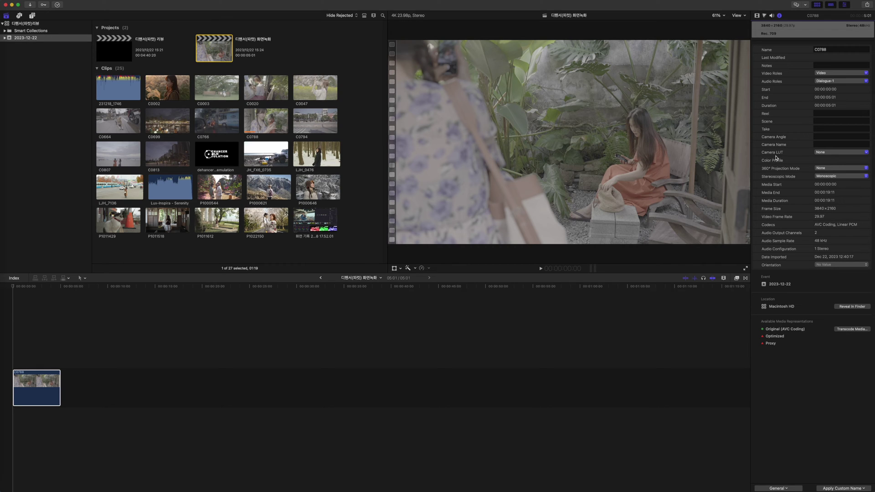
Try the built-in Sony S-Log3/S-Gamut3.Cine camera LUT on the clip and reset the camera LUT to None
click(827, 153)
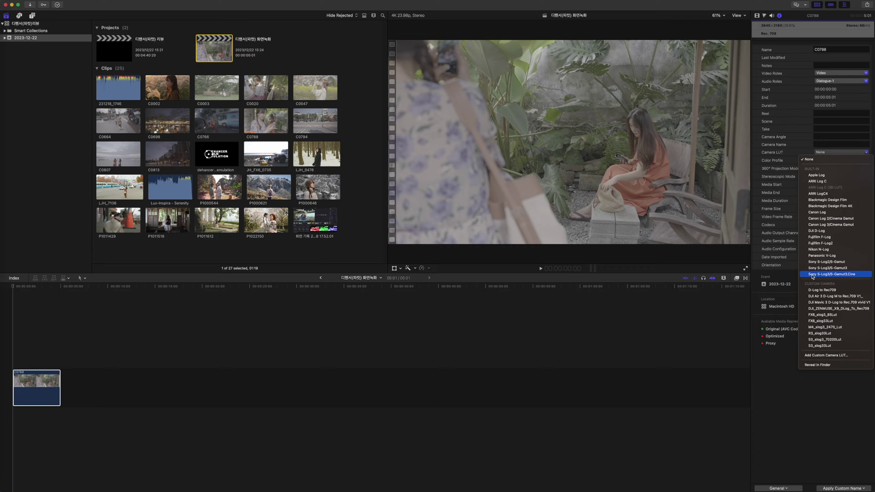
click(857, 275)
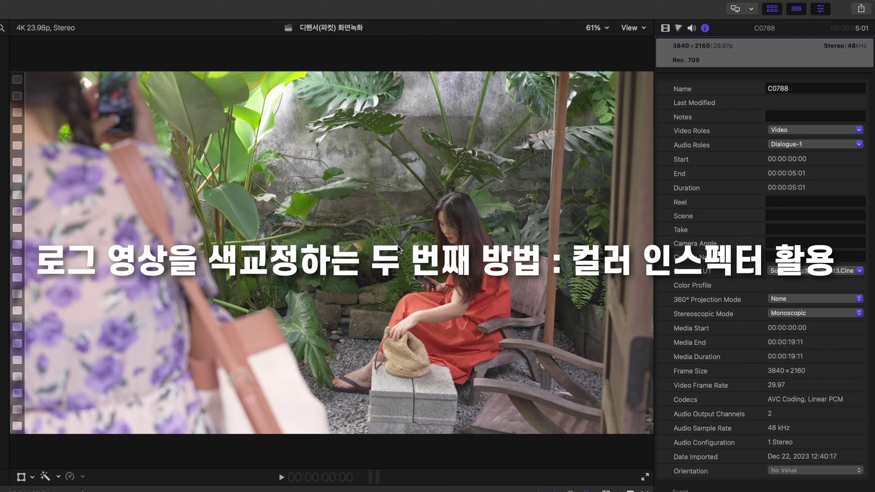
click(792, 277)
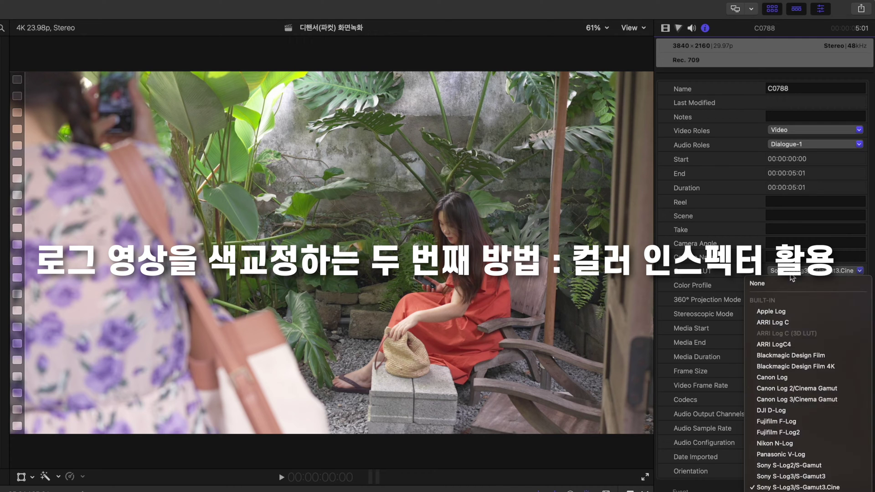
click(773, 282)
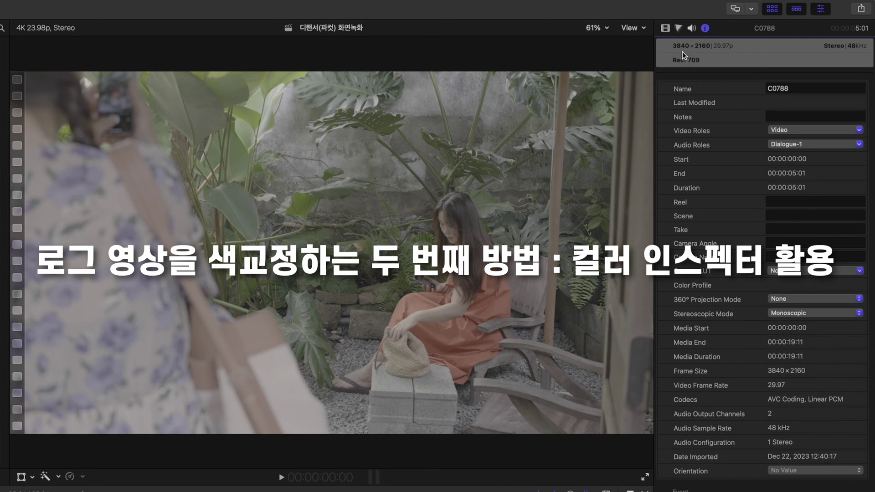
Add a Color Adjustments correction to clip C0788 and raise its saturation to 129
click(679, 29)
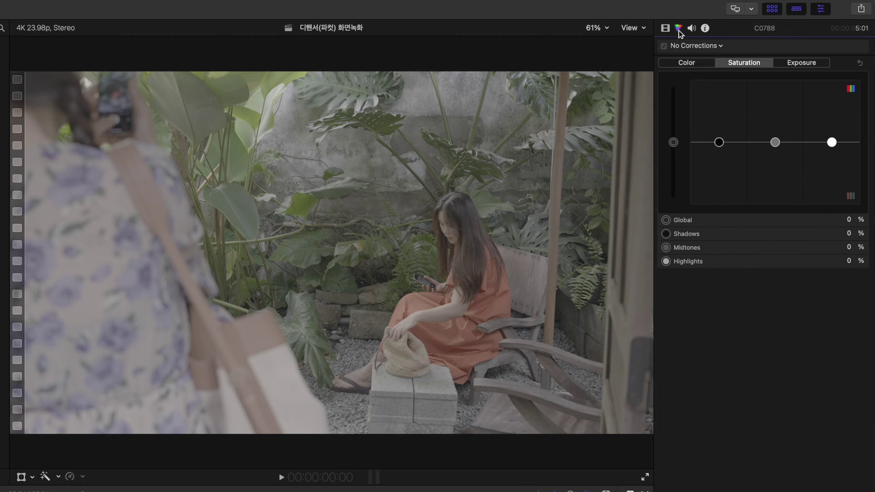
click(719, 46)
click(715, 119)
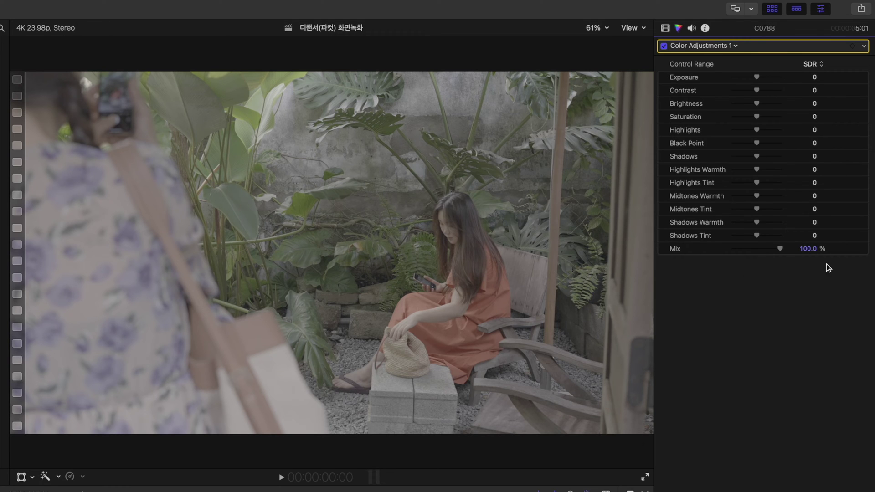
drag(758, 117, 782, 120)
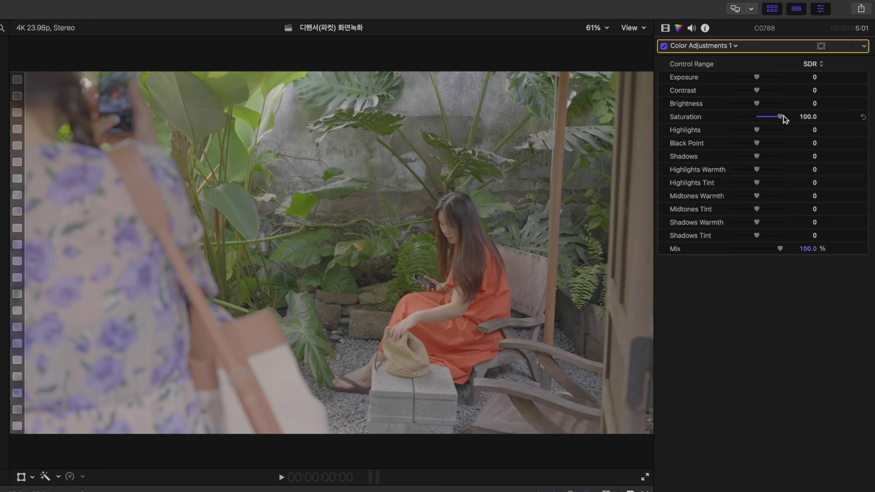
drag(762, 119, 808, 122)
Set the correction's contrast to 150.9 and its highlights to -100 to balance the image
drag(814, 91, 814, 81)
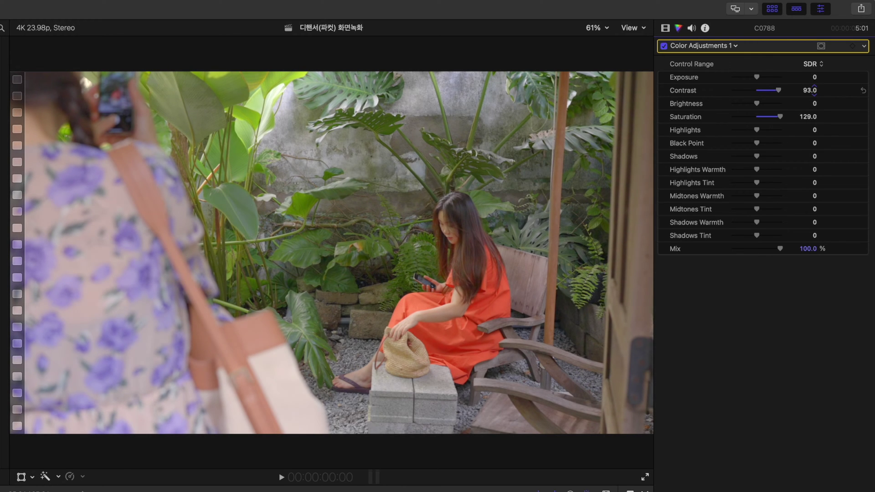
mouse_move(814, 90)
mouse_down()
mouse_move(808, 81)
mouse_move(807, 95)
mouse_up()
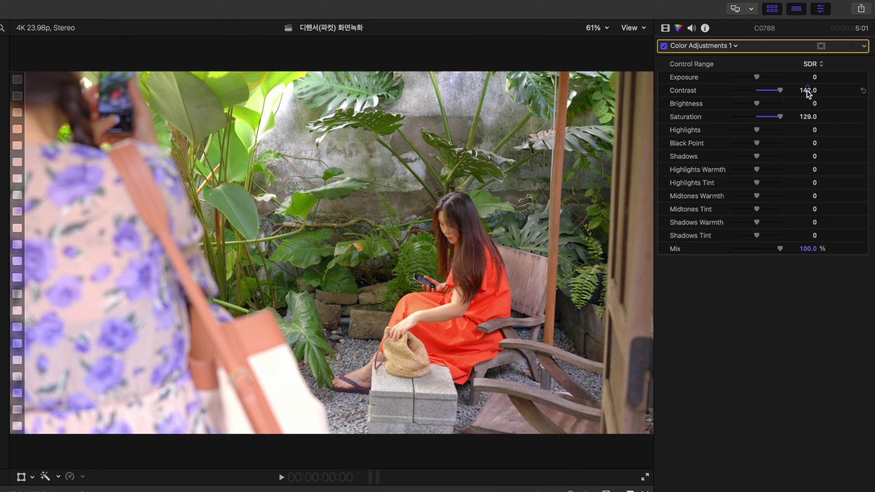
drag(808, 91, 808, 90)
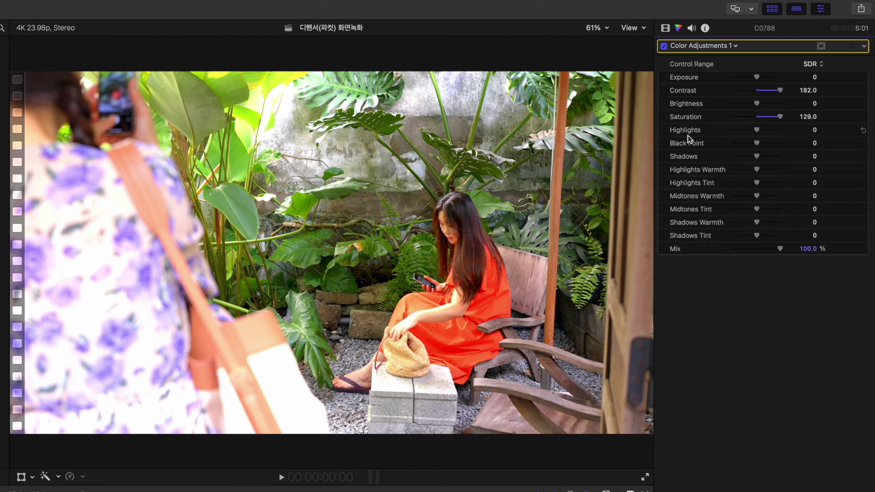
drag(757, 130, 736, 131)
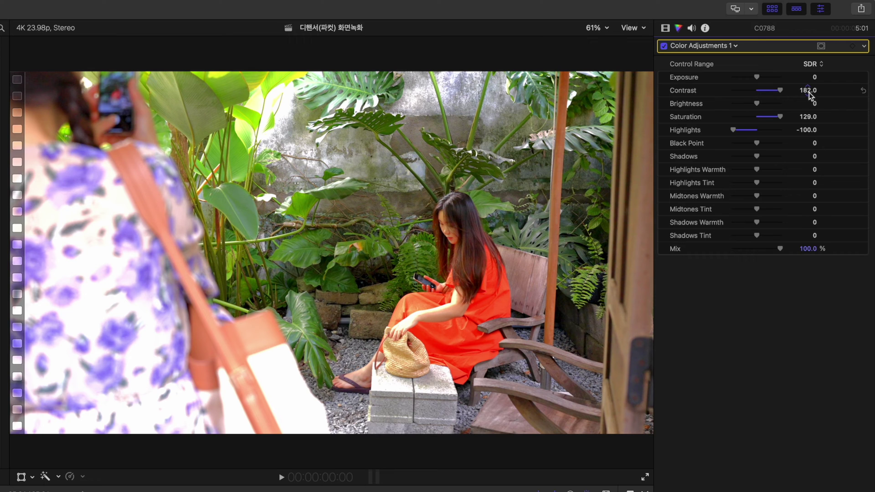
drag(810, 93, 797, 92)
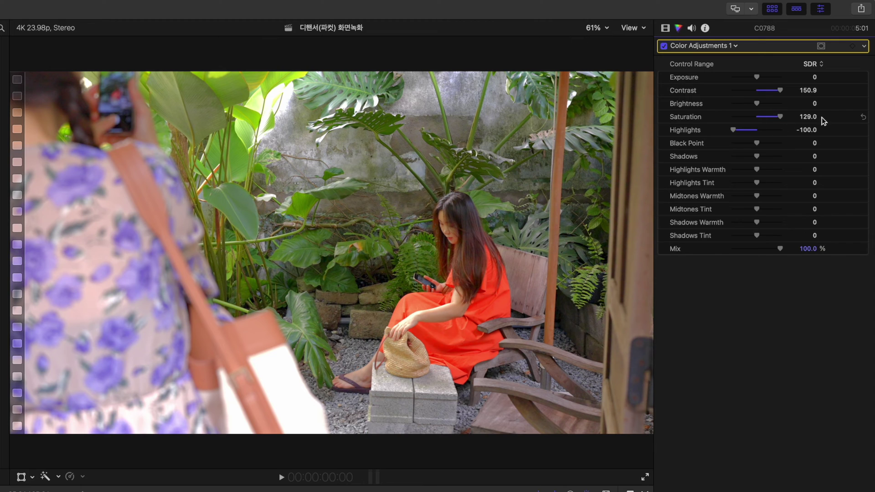
Fine-tune the correction with saturation 97.8, black point -33.1 and brightness 61
drag(808, 116, 802, 117)
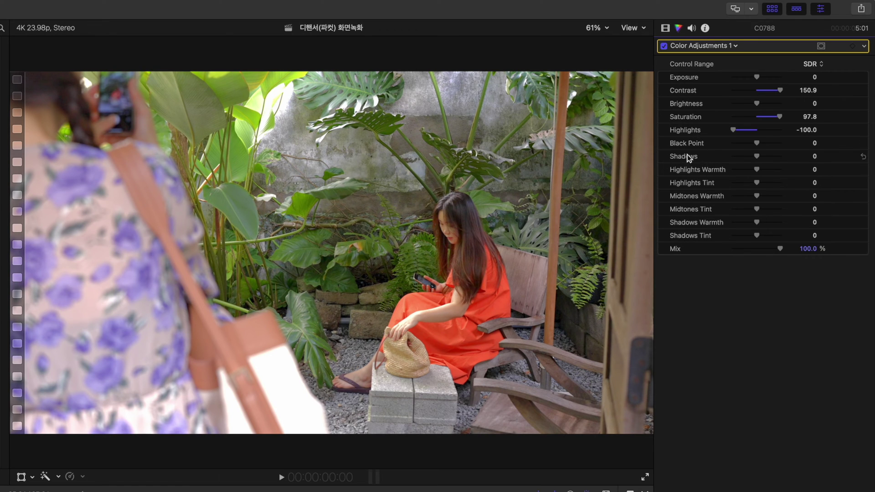
drag(814, 143, 810, 143)
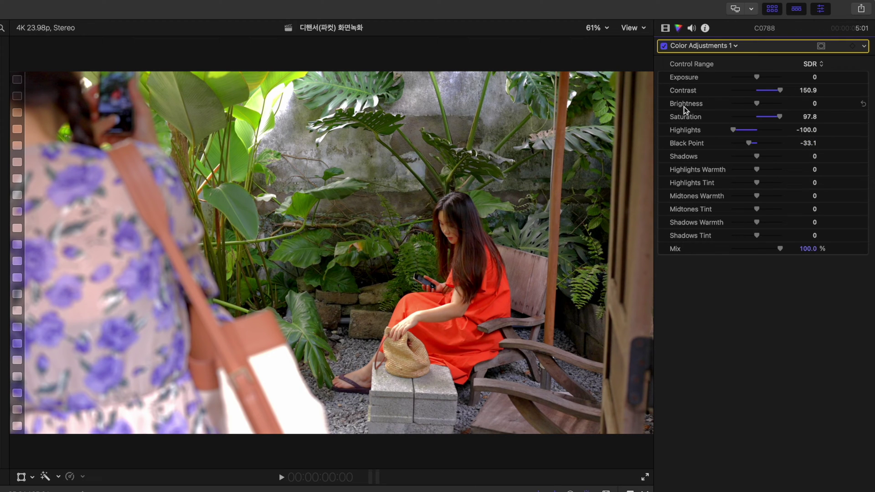
drag(811, 107, 845, 95)
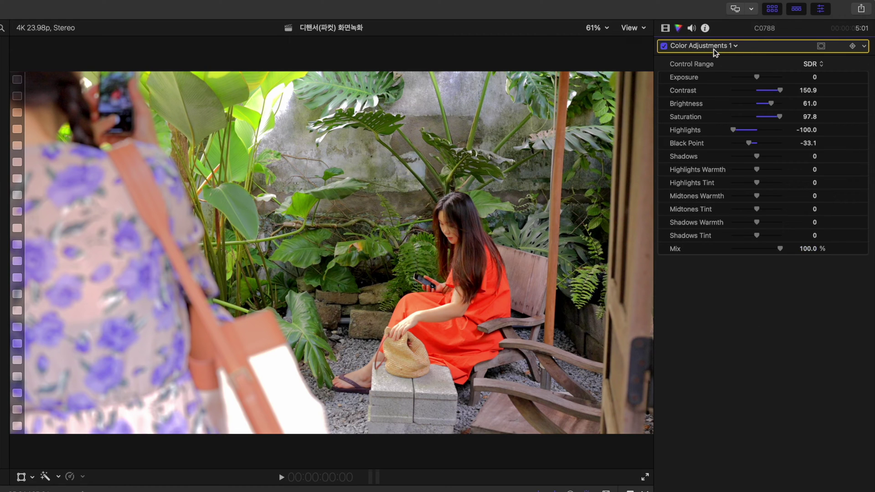
Add a Hue/Saturation Curves correction, sample the red dress on the Hue vs Sat curve and slightly lower the red saturation
click(735, 47)
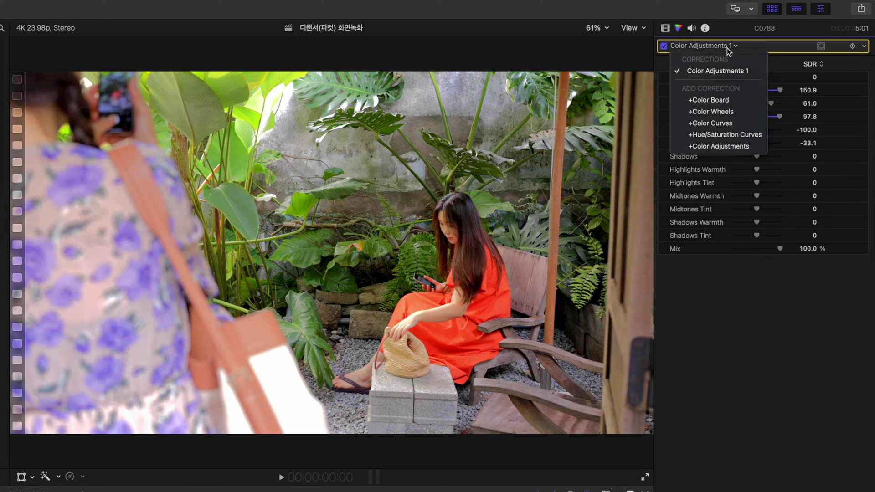
click(727, 135)
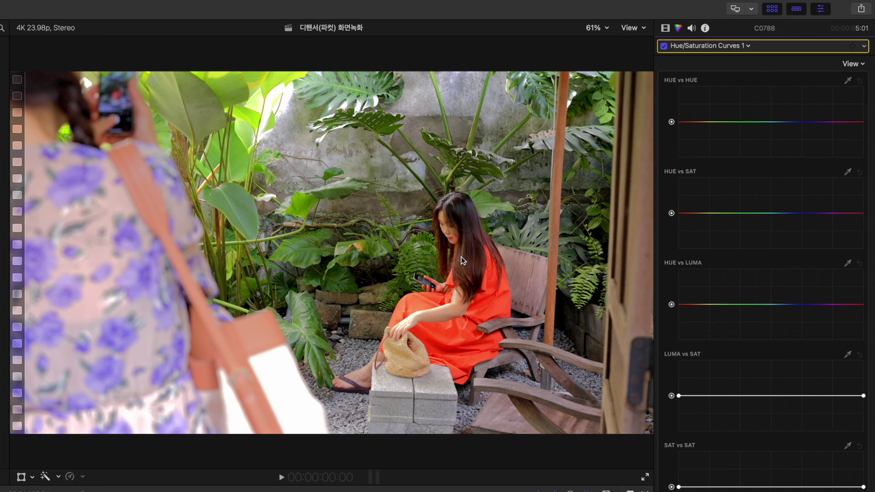
click(848, 172)
click(495, 294)
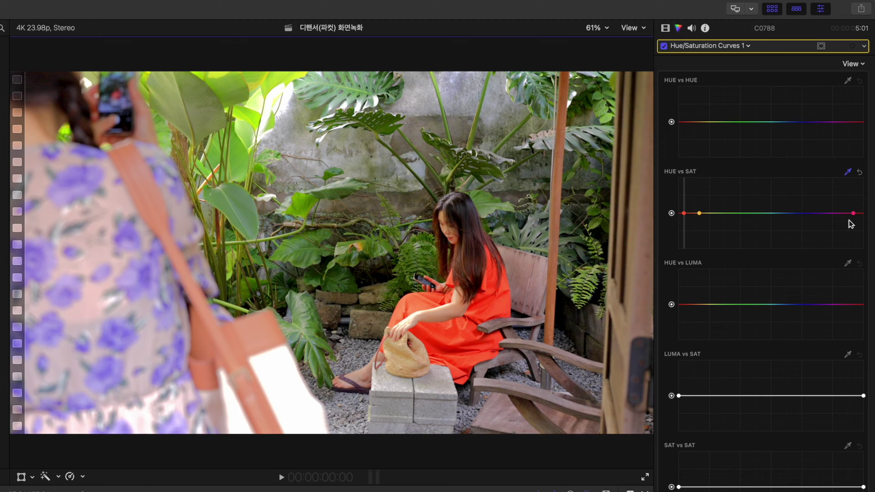
drag(684, 213, 686, 218)
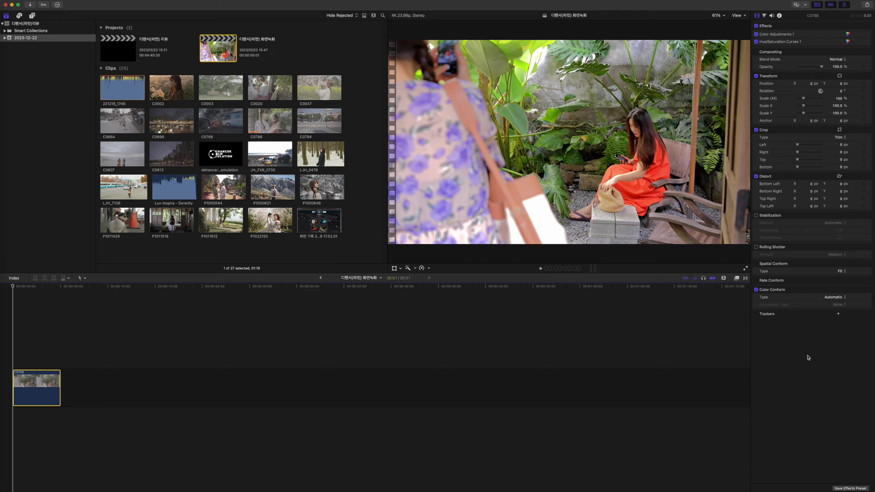
Try the Dehancer Pro v2 film emulation effect directly on clip C0788 and undo it
key(super+5)
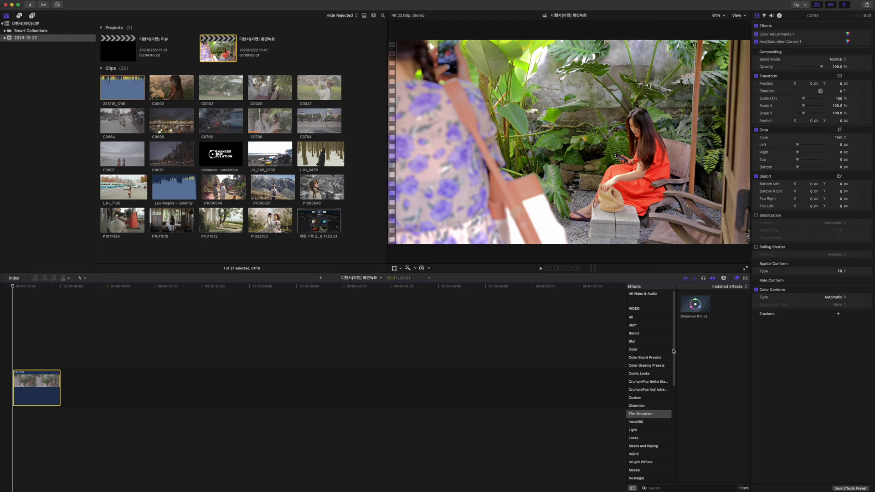
drag(695, 306, 35, 384)
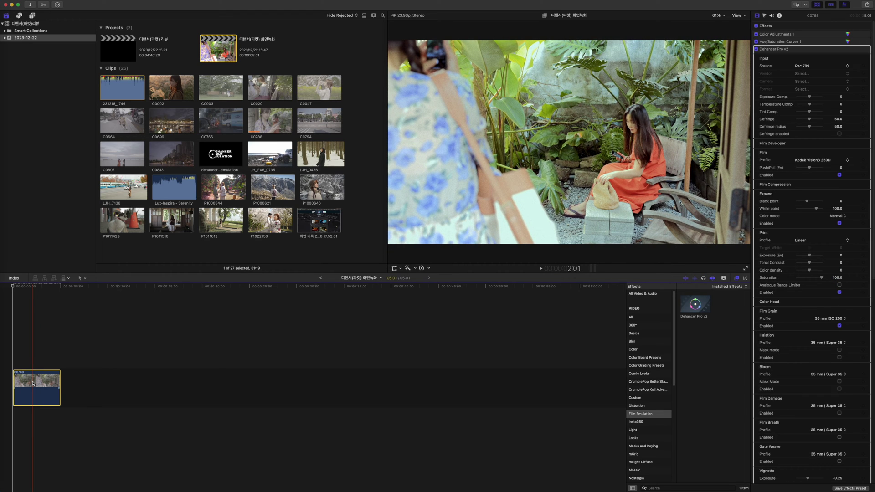
key(super+z)
Place an Adjustment Layer title above clip C0788 and apply the Dehancer Pro v2 effect to it
click(32, 16)
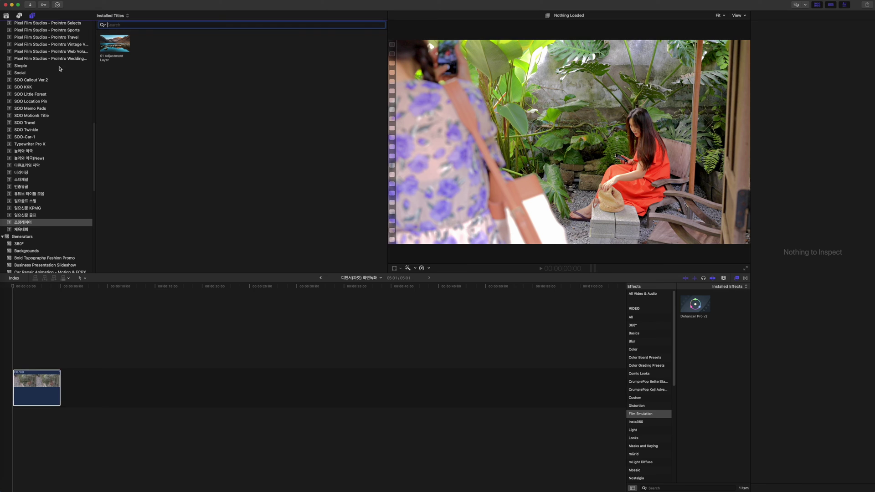
drag(114, 43, 18, 337)
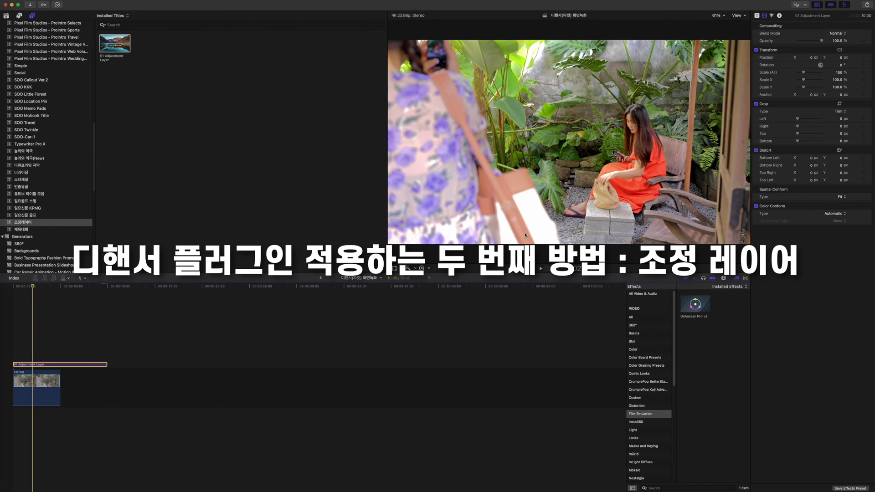
drag(692, 308, 36, 363)
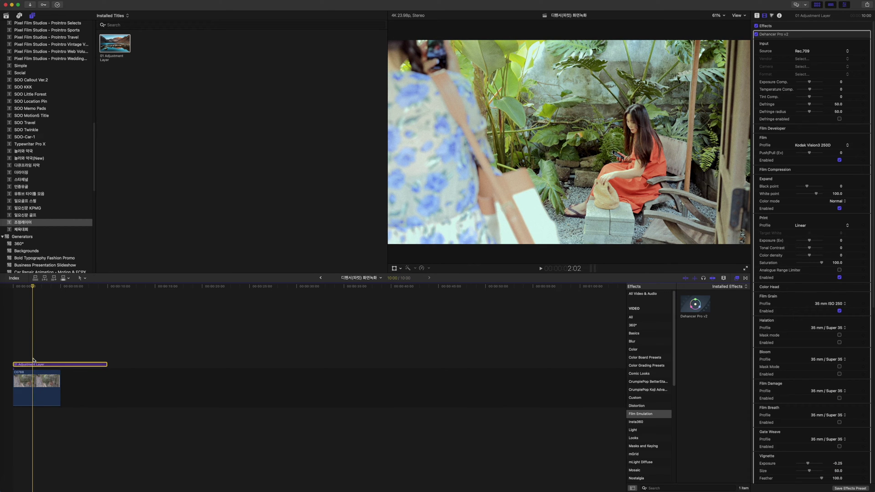
Disable the adjustment layer above clip C0788 and remove it from the timeline
click(30, 379)
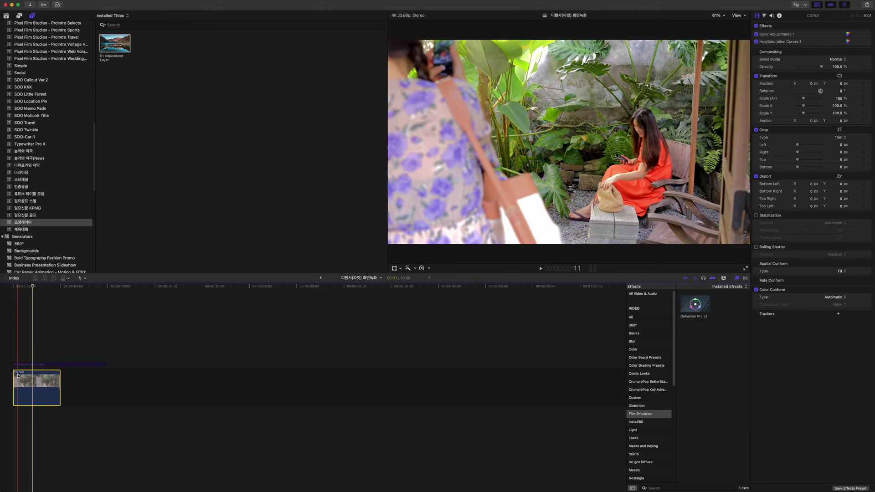
click(36, 361)
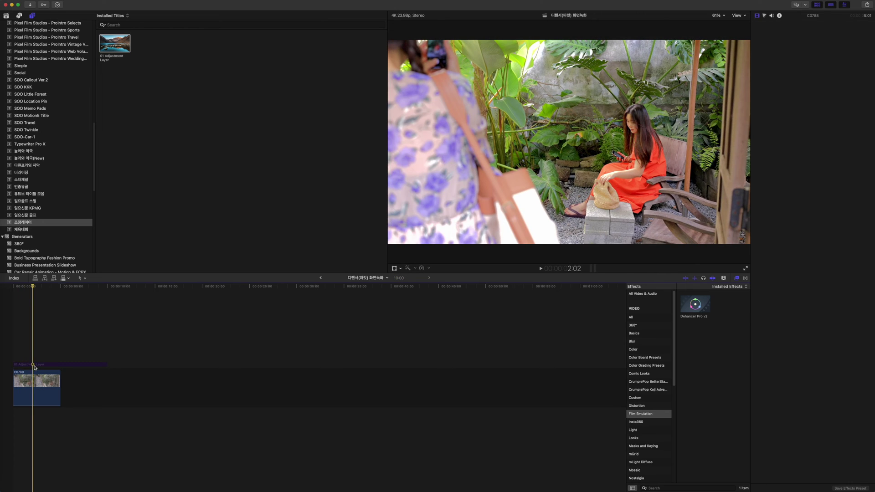
click(34, 365)
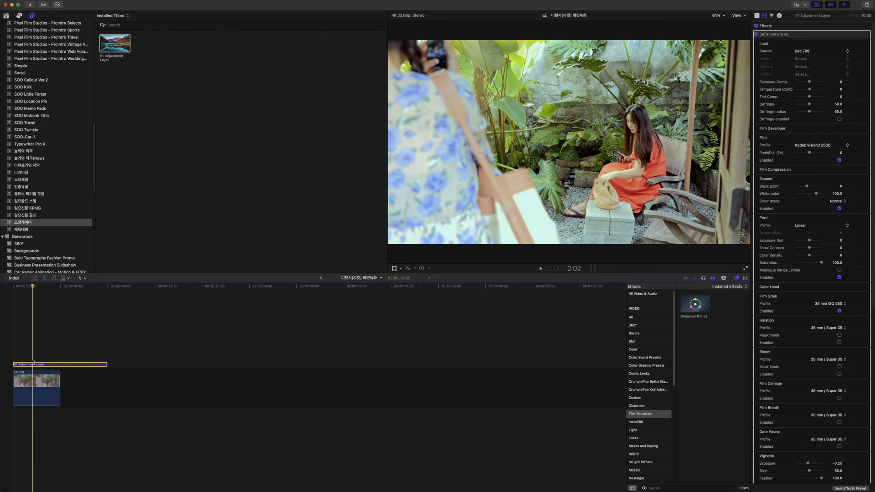
key(v)
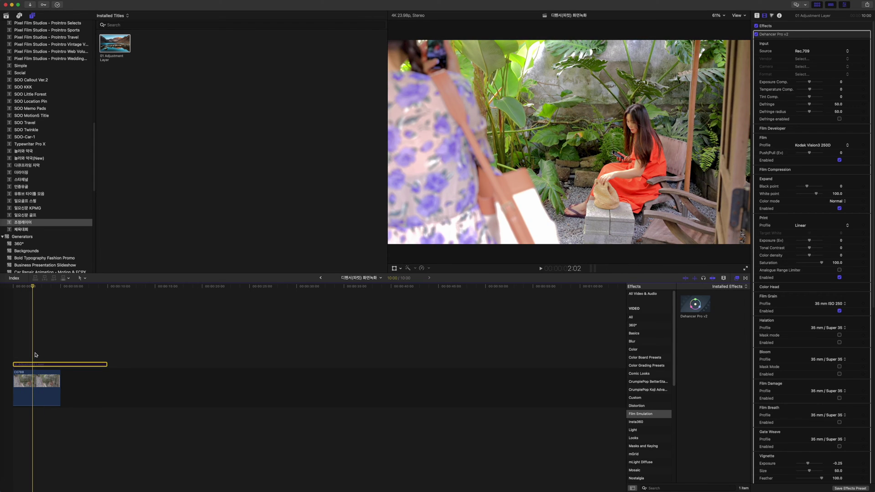
click(31, 372)
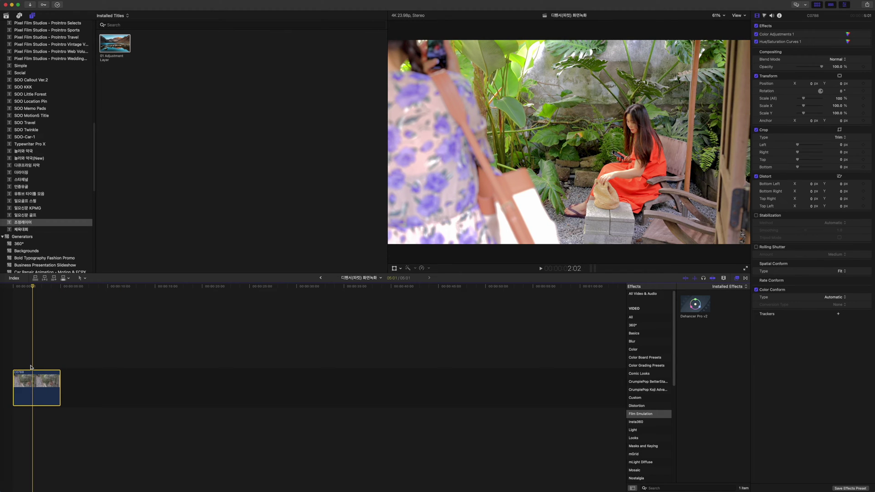
Place an Adjustment Layer title above clip C0788 again and apply the Dehancer Pro v2 effect to it
drag(115, 44, 16, 362)
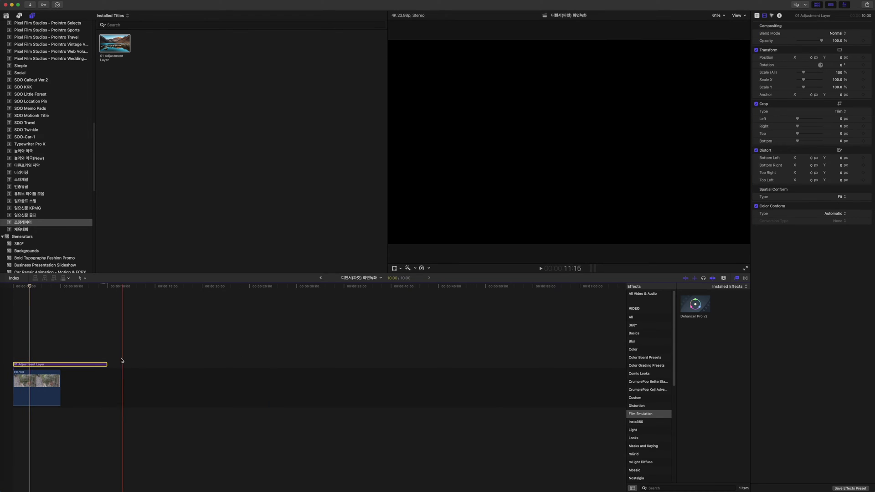
drag(695, 305, 31, 366)
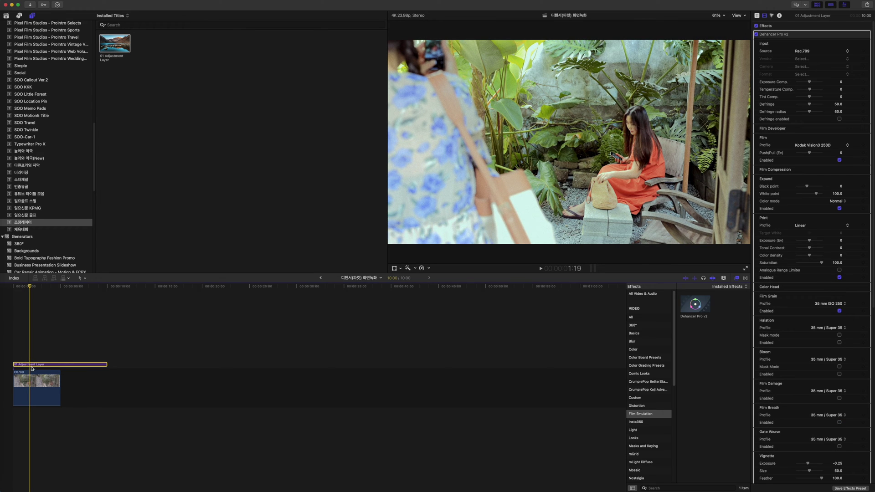
click(33, 395)
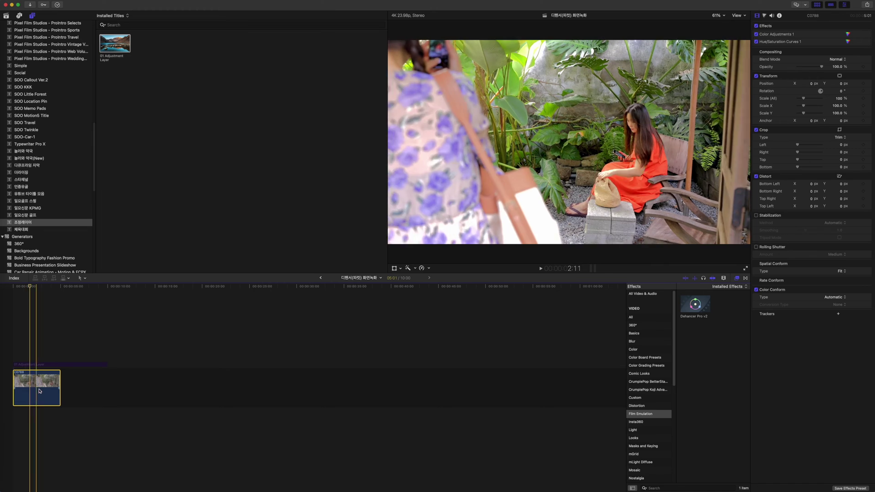
Expand the Film Developer, Film Compression and Color Head sections of Dehancer Pro v2 on the adjustment layer
click(32, 365)
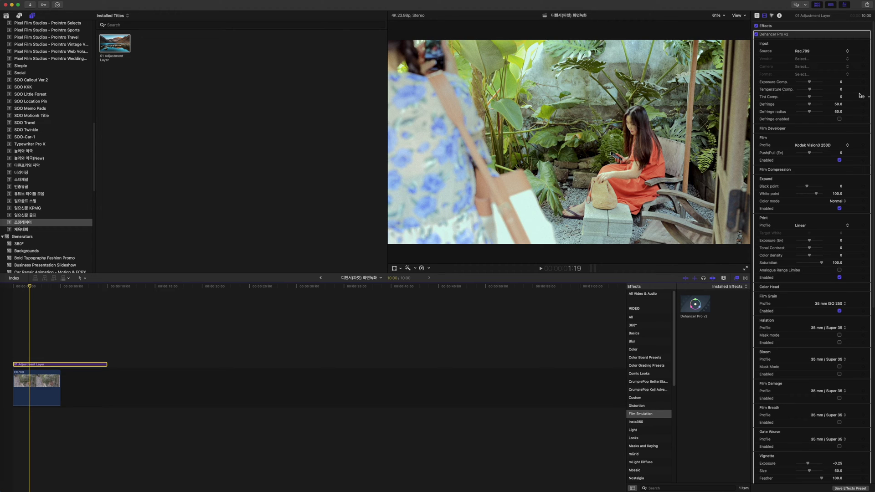
click(861, 129)
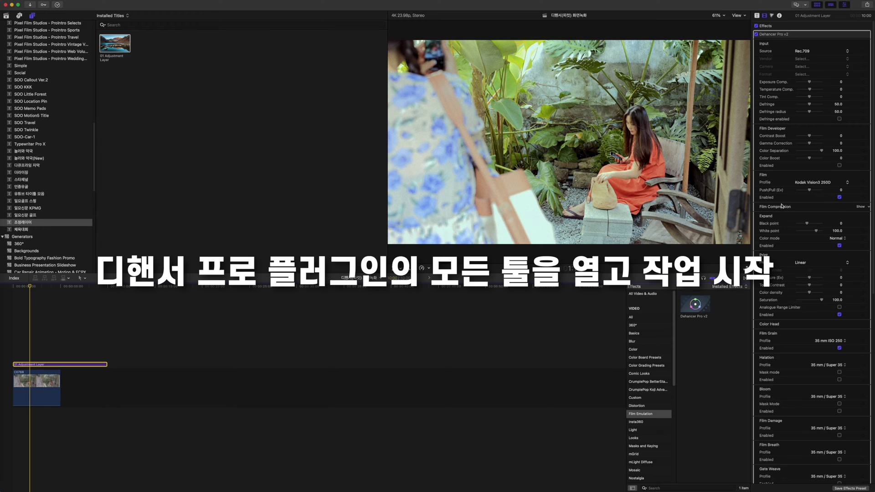
click(860, 207)
scroll(859, 273, down, 3)
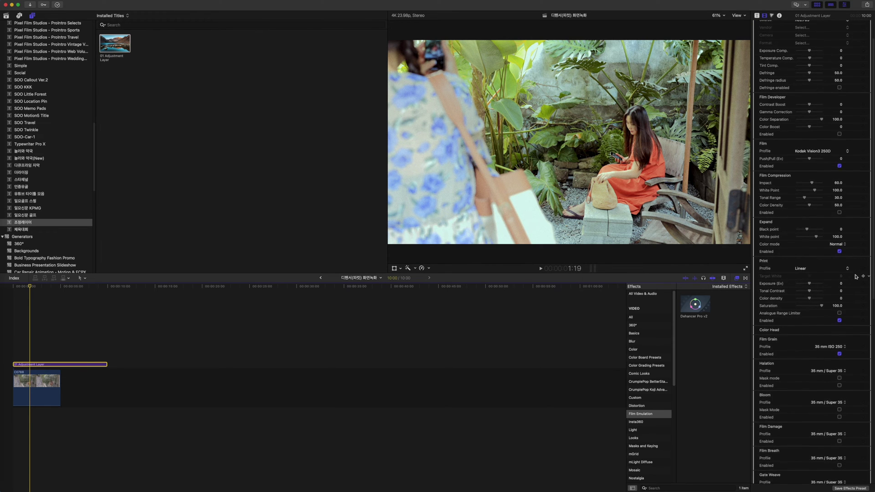
click(860, 307)
scroll(852, 328, down, 10)
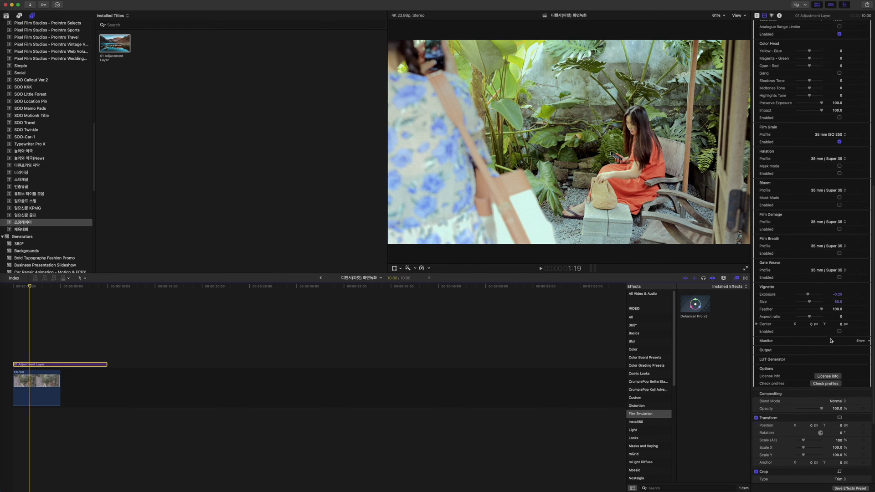
Disable the Film Grain, Print, Expand and Film sections of the Dehancer Pro v2 effect
scroll(836, 310, up, 3)
scroll(833, 277, up, 2)
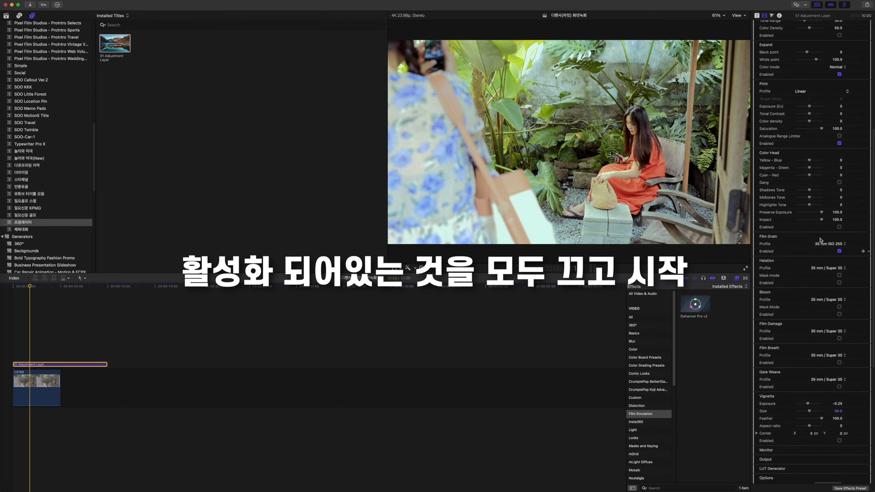
click(839, 251)
scroll(823, 241, up, 6)
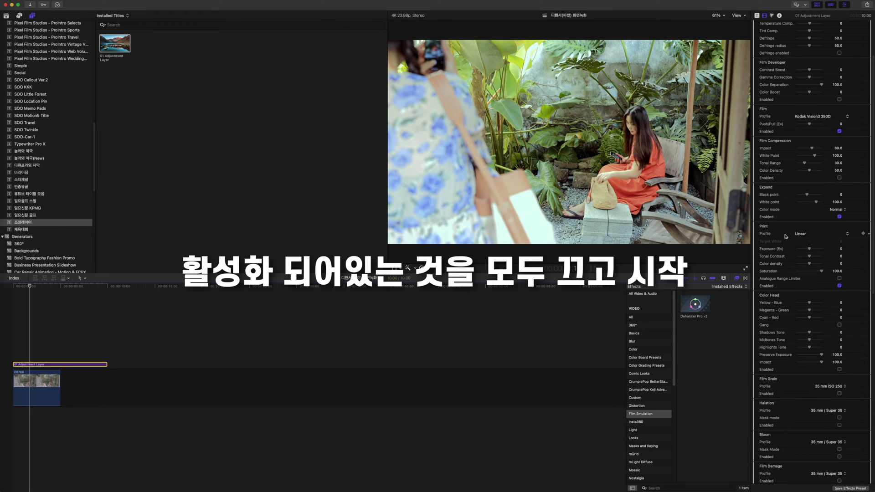
click(839, 285)
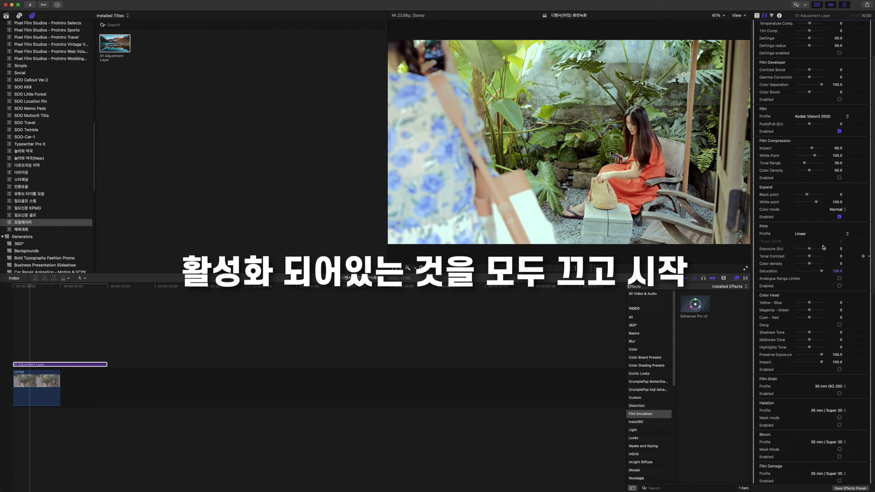
scroll(765, 228, up, 1)
click(838, 235)
scroll(827, 255, up, 2)
click(839, 195)
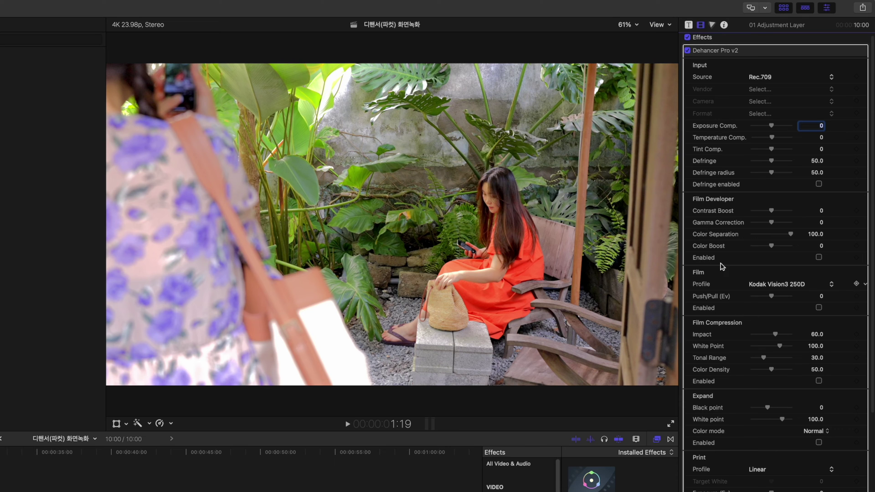
Enable the Film section and set its profile to Agfa Agfacolor 100
click(819, 308)
click(778, 287)
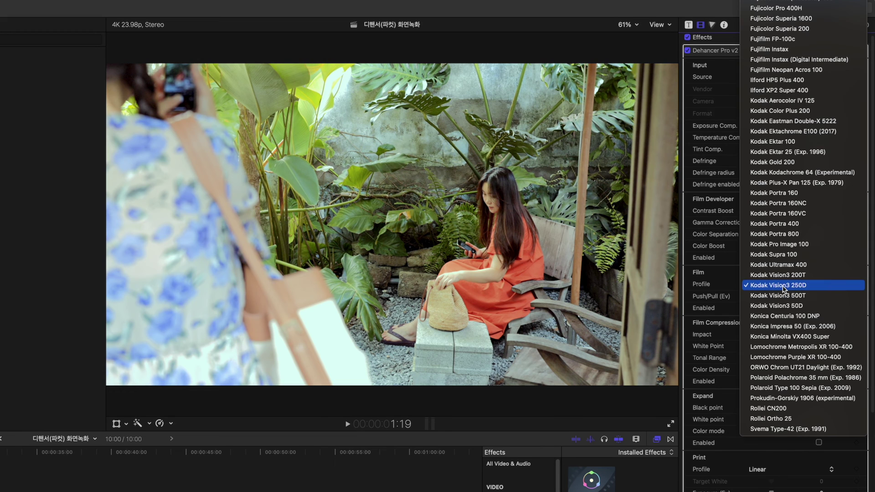
scroll(801, 156, up, 5)
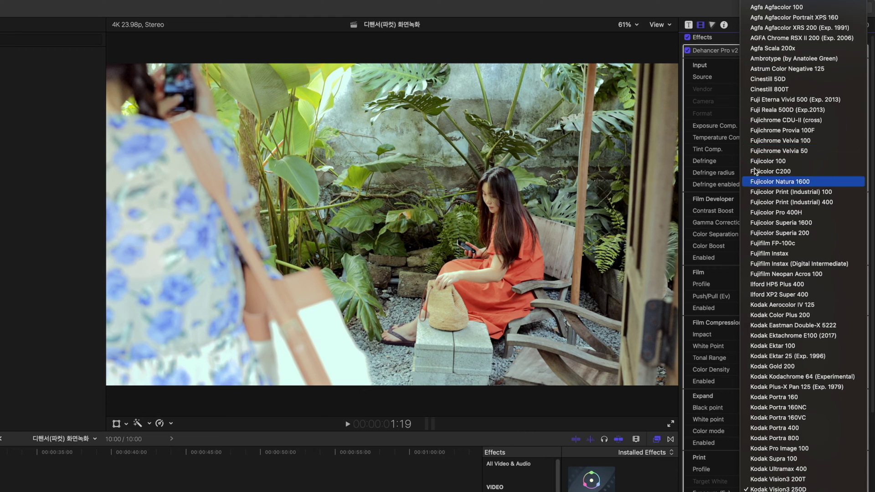
click(777, 8)
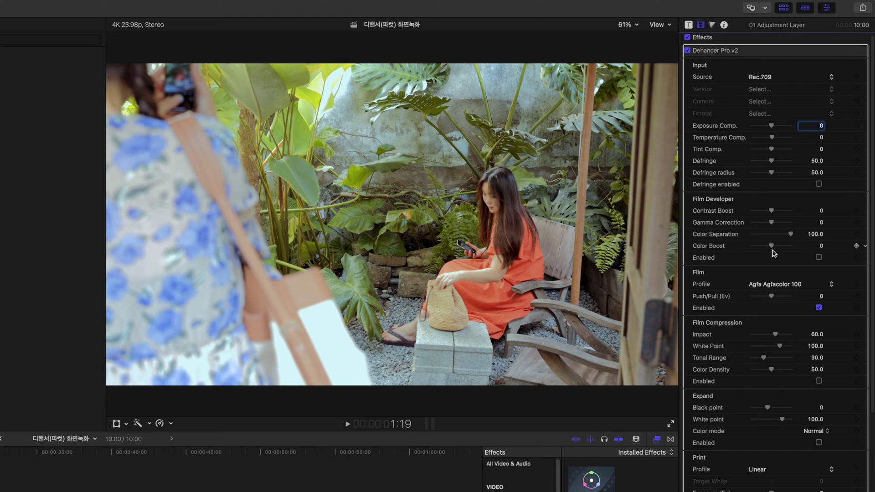
Preview neighbouring Agfa film profiles, including Agfa Agfacolor XRS 200 (Exp. 1991), and return to Agfa Agfacolor 100
click(795, 284)
click(794, 284)
click(785, 288)
click(784, 294)
click(784, 287)
click(783, 294)
click(783, 287)
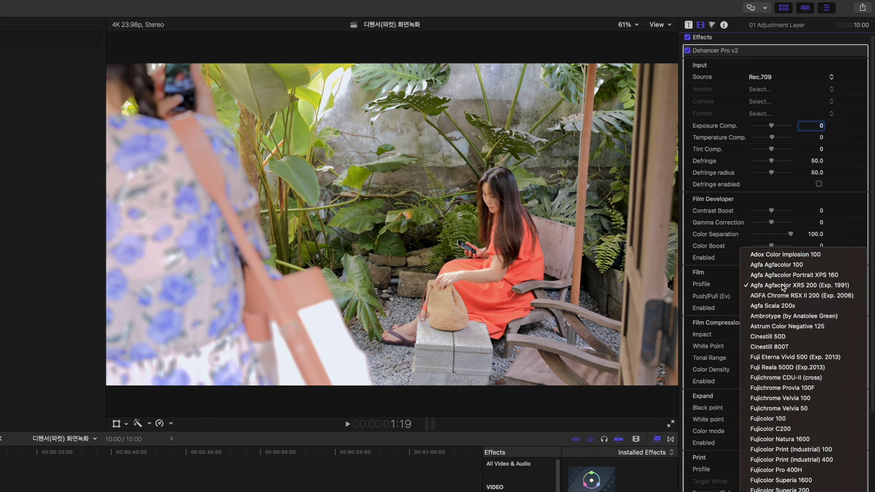
click(783, 253)
click(783, 287)
key(Return)
click(783, 287)
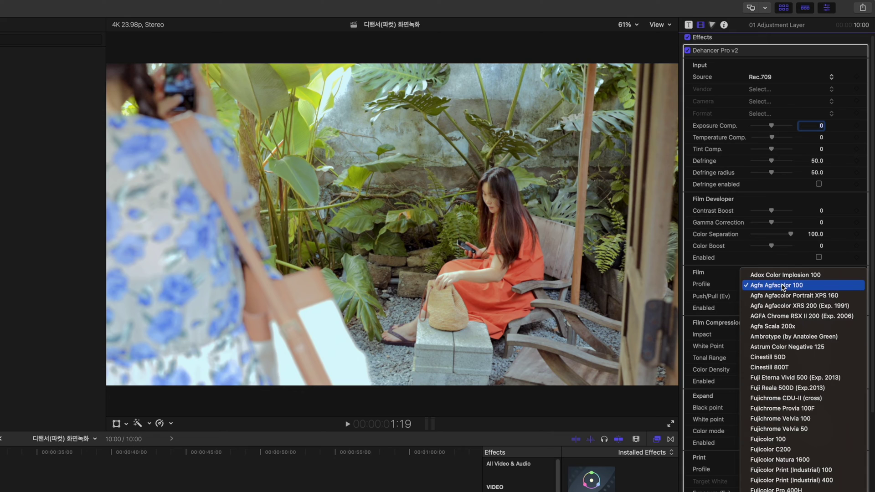
key(Return)
Cycle the Film profile through the remaining Agfa stocks as far as Agfa Scala 200x
click(782, 287)
key(Return)
click(782, 287)
key(Down)
key(Return)
click(782, 287)
key(Down)
key(Return)
Preview the film profiles that follow Agfa Scala 200x and choose Astrum Color Negative 125
click(782, 287)
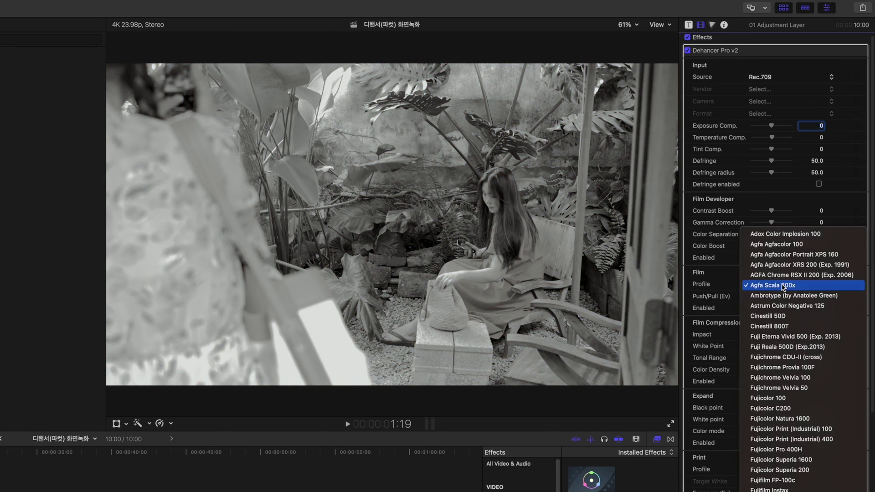
key(Down)
key(Return)
click(783, 287)
key(Down)
key(Return)
click(782, 287)
key(Down)
key(Return)
click(783, 288)
key(Up)
key(Return)
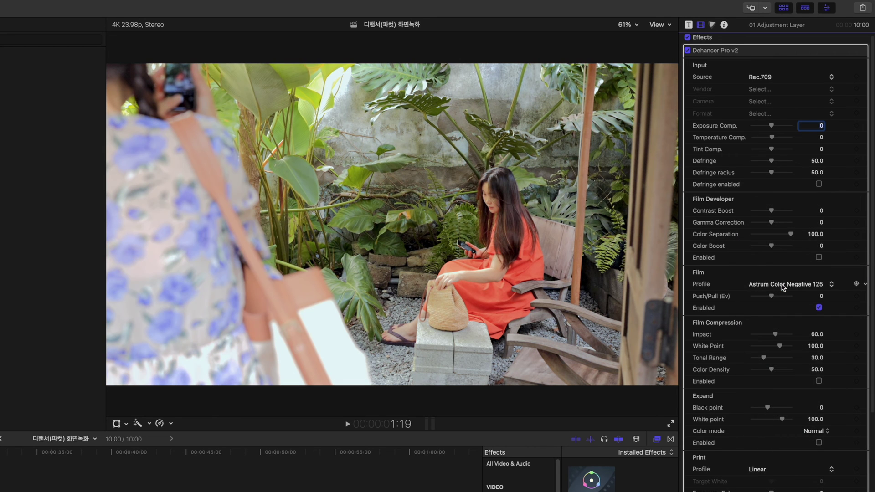
Preview the Cinestill 50D film profile and set the Film profile to Cinestill 800T
click(782, 287)
key(Down)
key(Return)
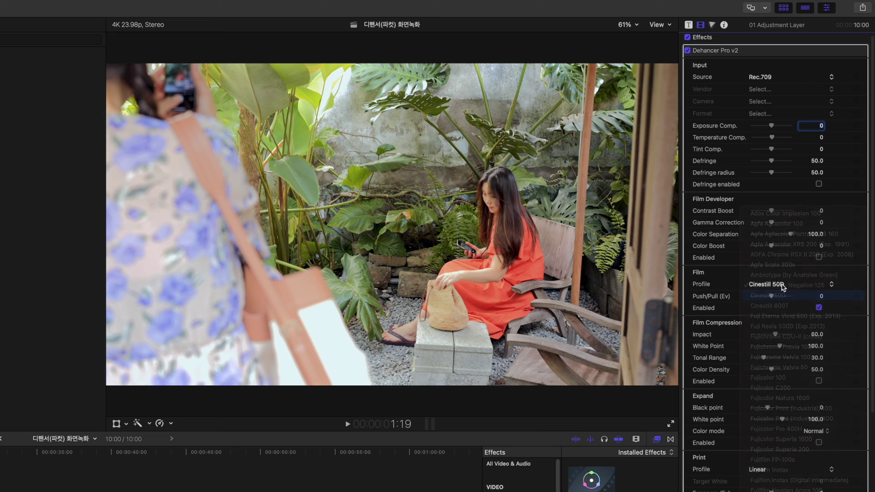
click(782, 287)
key(Down)
key(Return)
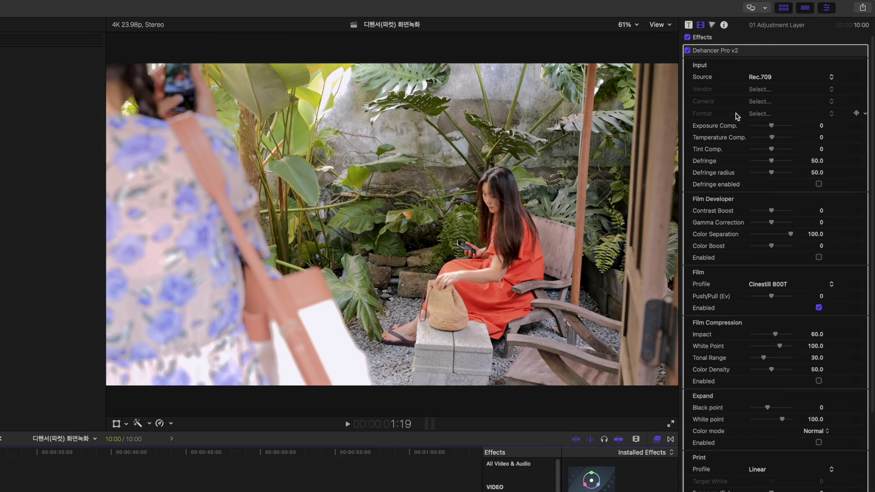
Set the input exposure compensation to 0.01, temperature compensation to 7 and tint compensation to 2
mouse_move(774, 128)
mouse_down()
mouse_move(777, 141)
mouse_move(769, 139)
mouse_up()
drag(773, 150, 778, 150)
drag(770, 150, 772, 150)
Enable Film Developer and set its Contrast Boost to 23 and Color Boost to 6
mouse_move(773, 213)
mouse_down()
mouse_move(763, 216)
mouse_move(779, 217)
mouse_up()
drag(771, 249, 778, 250)
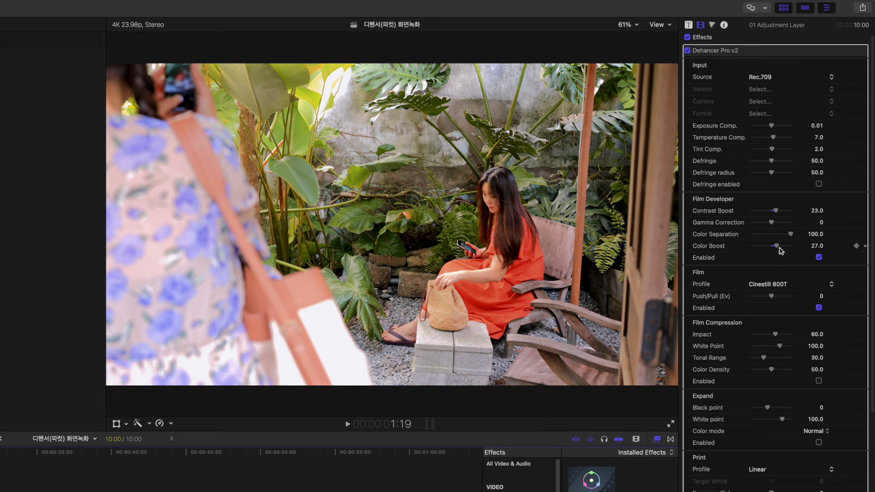
click(864, 249)
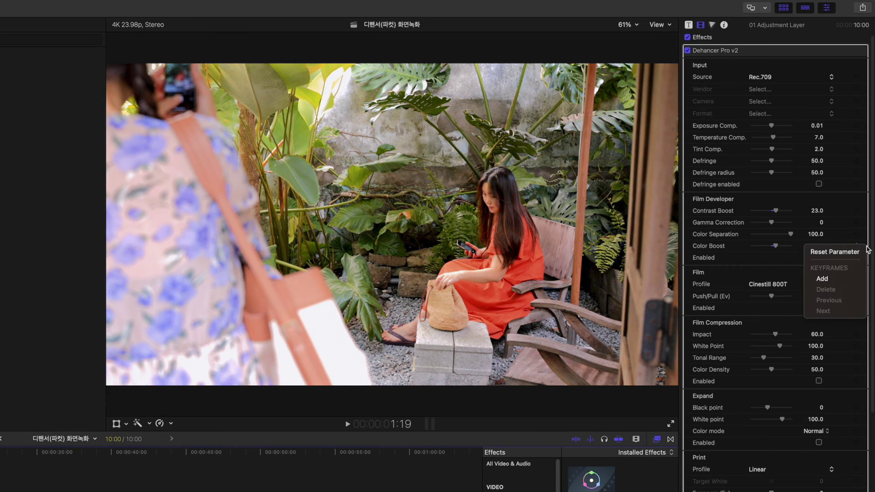
click(834, 252)
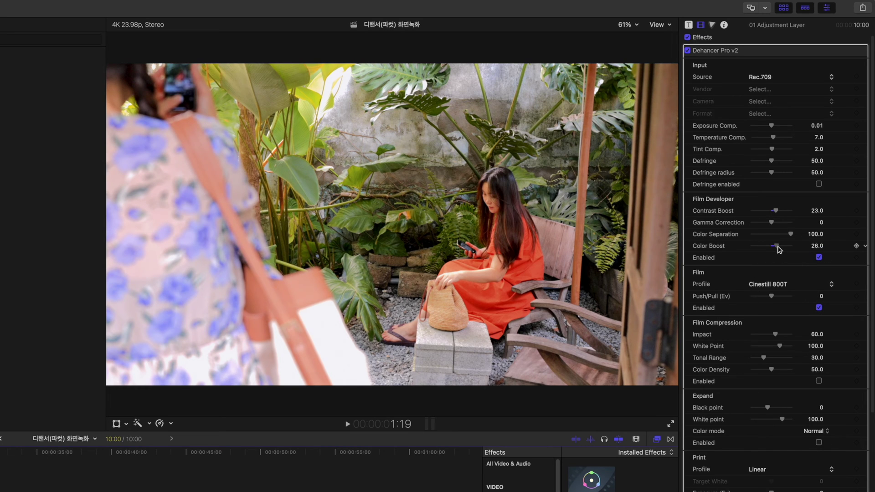
mouse_move(779, 248)
mouse_down()
mouse_move(788, 249)
mouse_move(773, 248)
mouse_up()
Try Film Compression with Impact at 0 and 63, reset the Impact and disable the section again
click(818, 381)
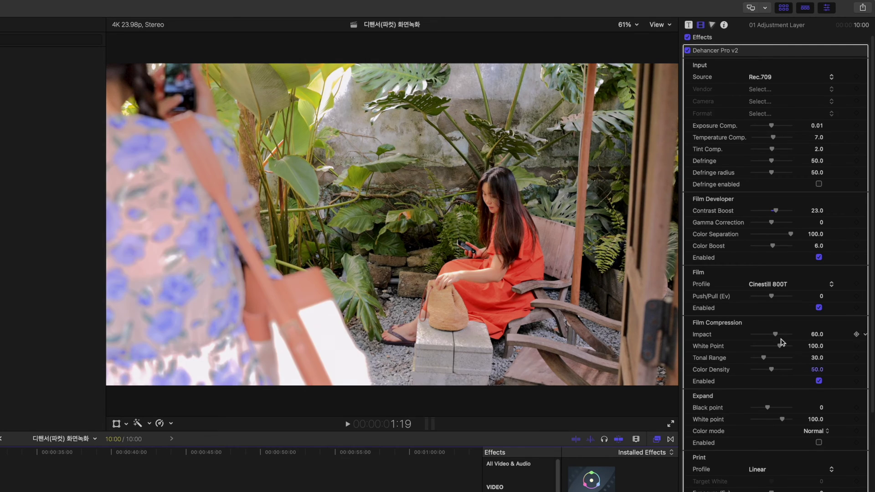
drag(776, 336, 752, 335)
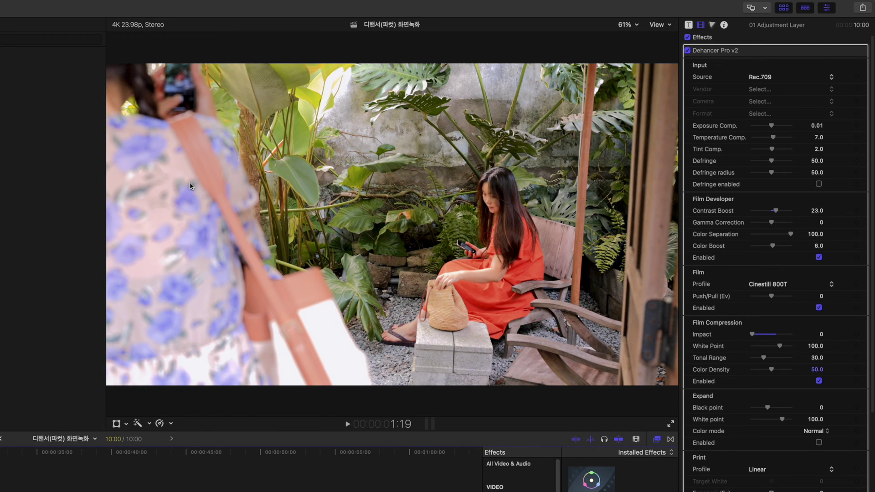
drag(753, 336, 777, 337)
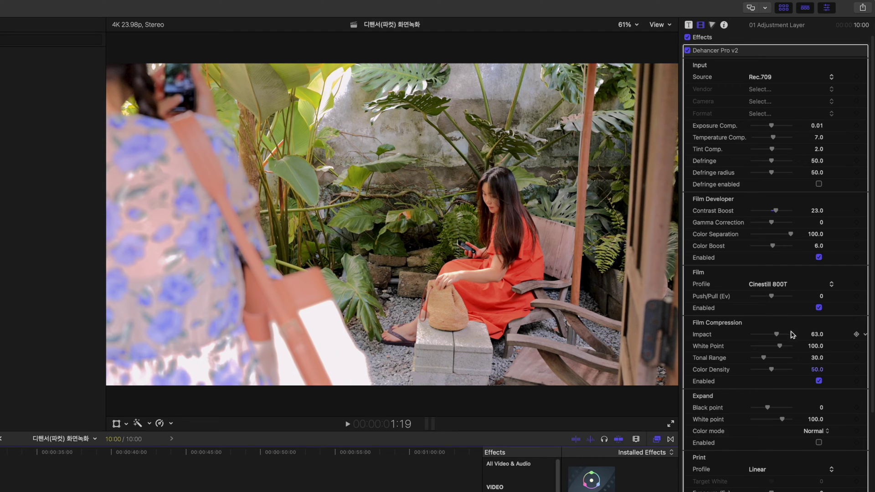
click(864, 335)
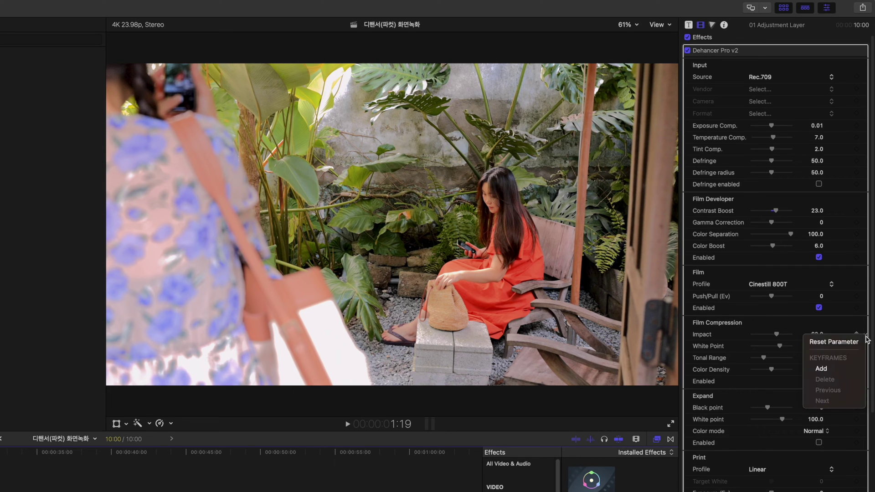
click(814, 338)
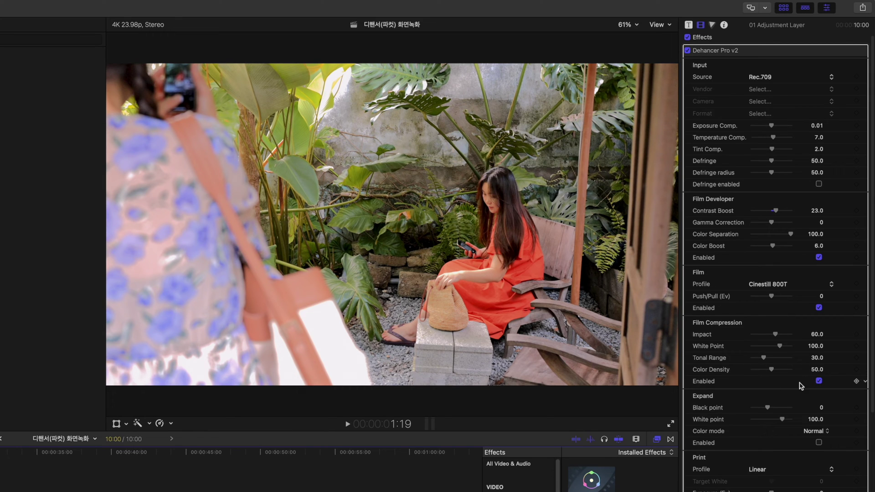
click(819, 382)
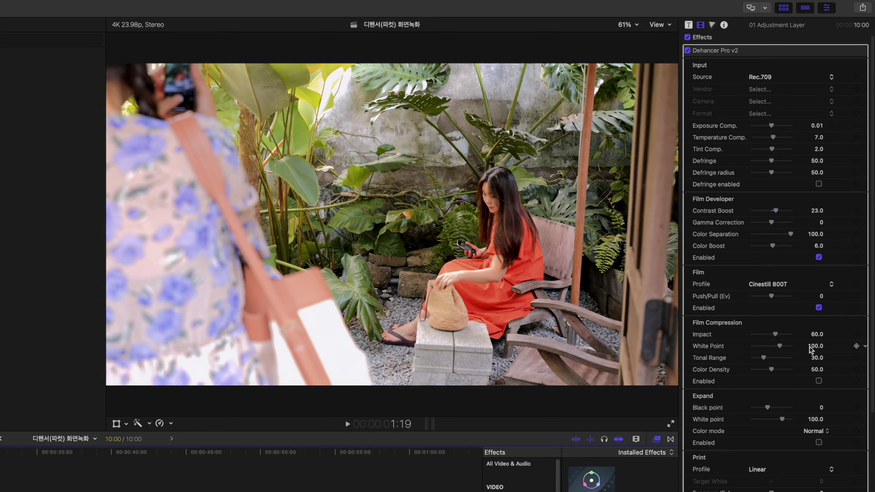
Enable Expand and set its black point to 2 and white point to 120
click(819, 443)
drag(768, 407, 797, 422)
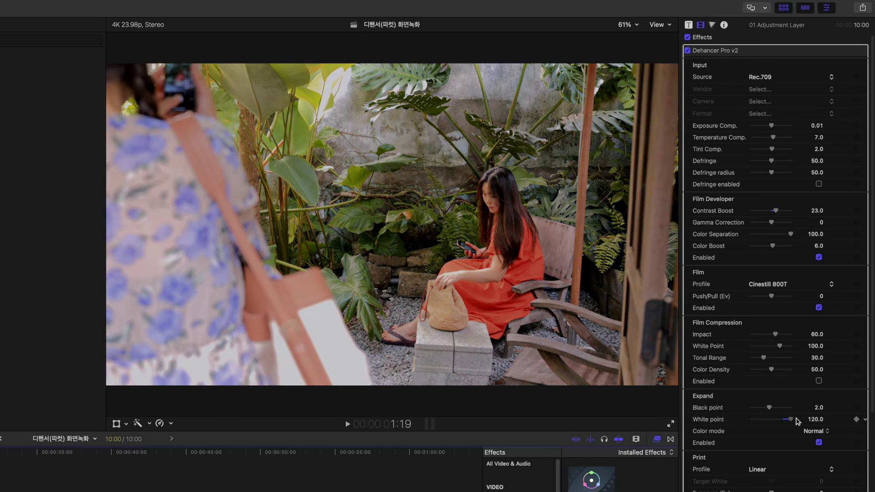
Reset Expand's white point to 100 and disable the Expand section
click(865, 419)
click(844, 425)
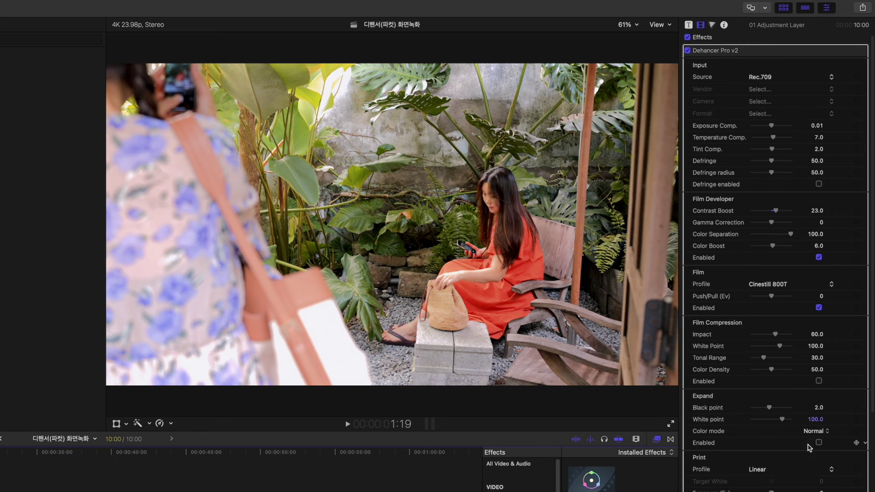
Enable Print, try the Cineon Film Log, Fujifilm 3513, Kodak 2383 and Kodak Endura Glossy Paper profiles, and return to Linear
scroll(809, 447, down, 2)
scroll(809, 448, down, 10)
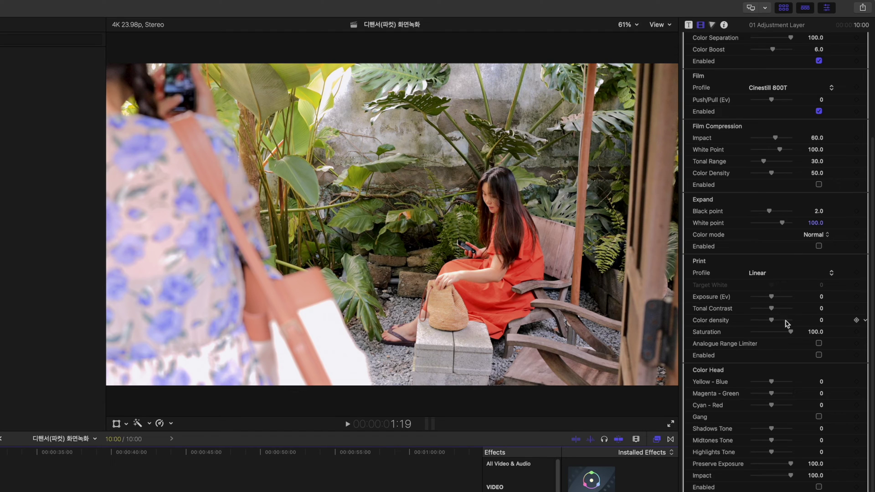
click(819, 355)
click(766, 274)
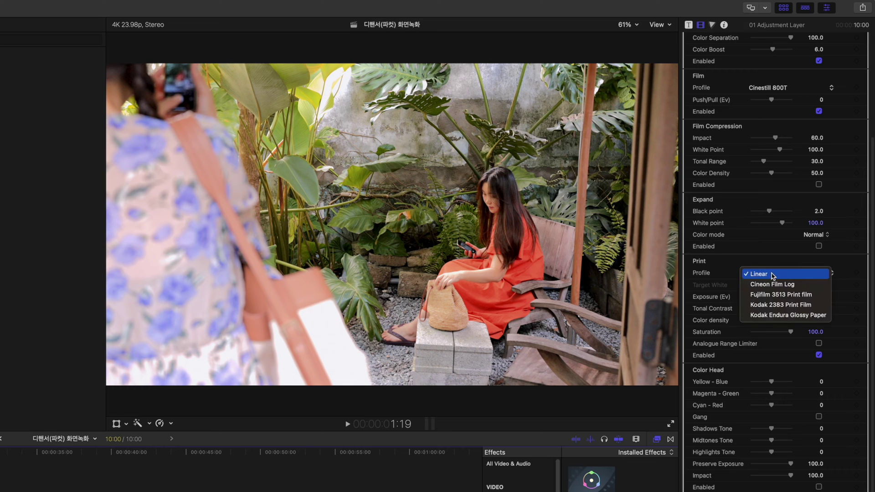
click(777, 284)
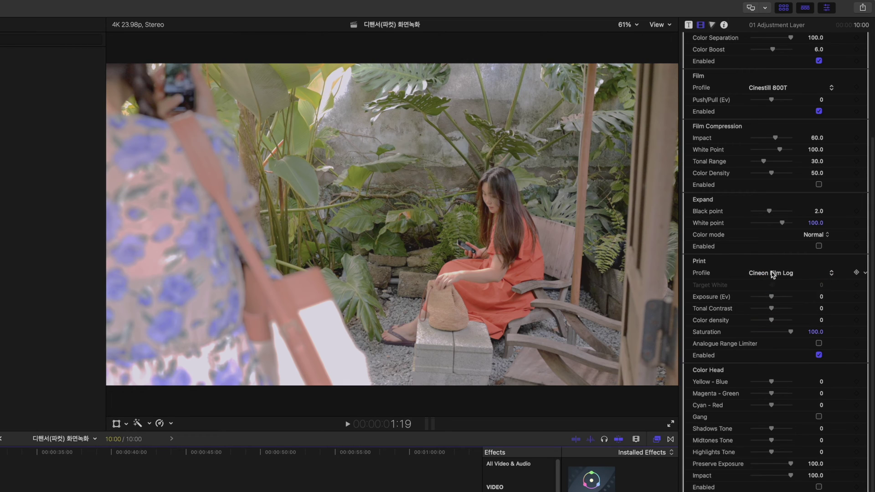
click(775, 275)
click(795, 285)
click(774, 274)
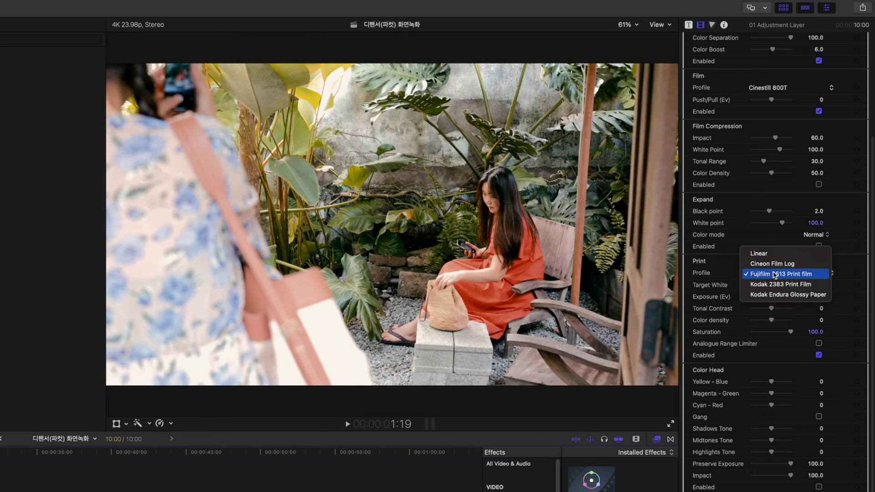
click(809, 285)
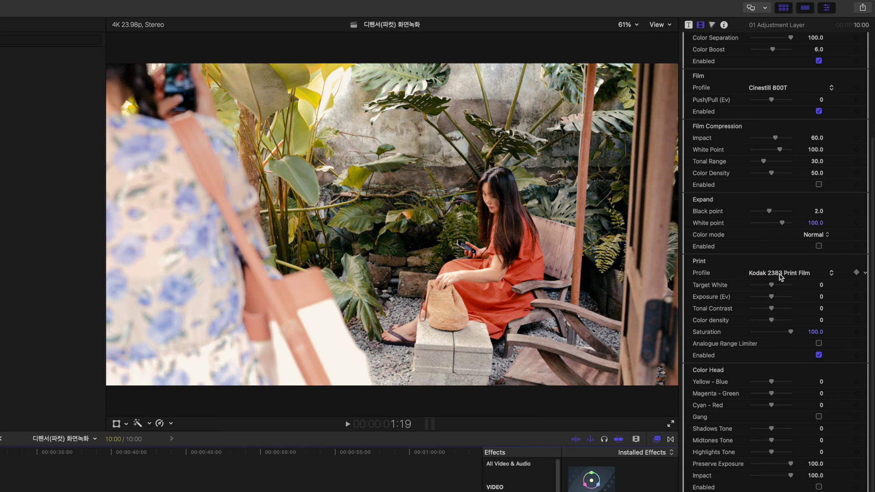
click(775, 274)
click(803, 284)
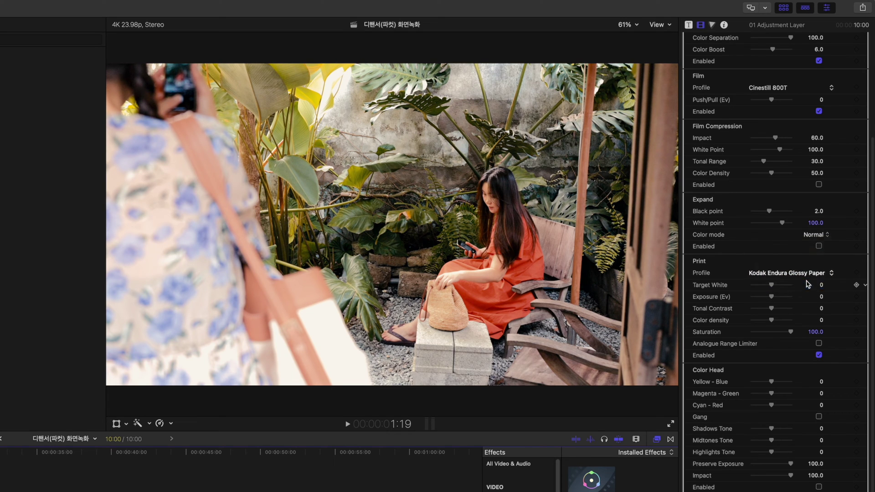
click(782, 274)
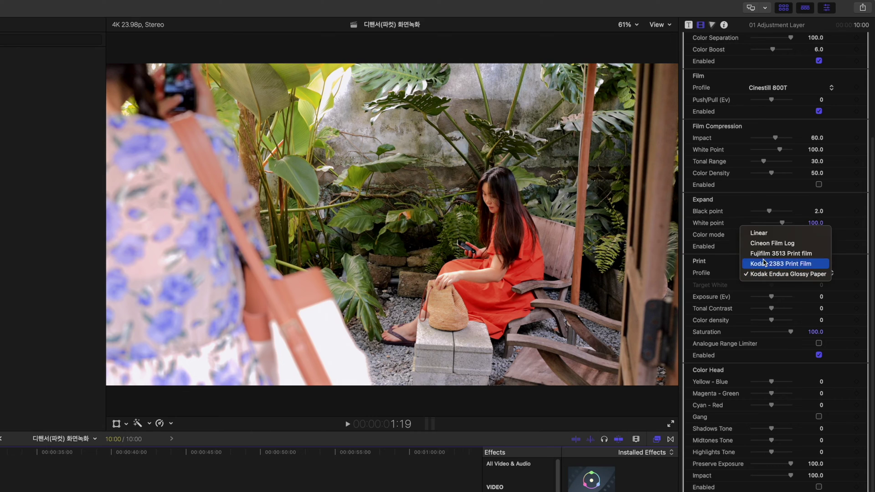
click(759, 232)
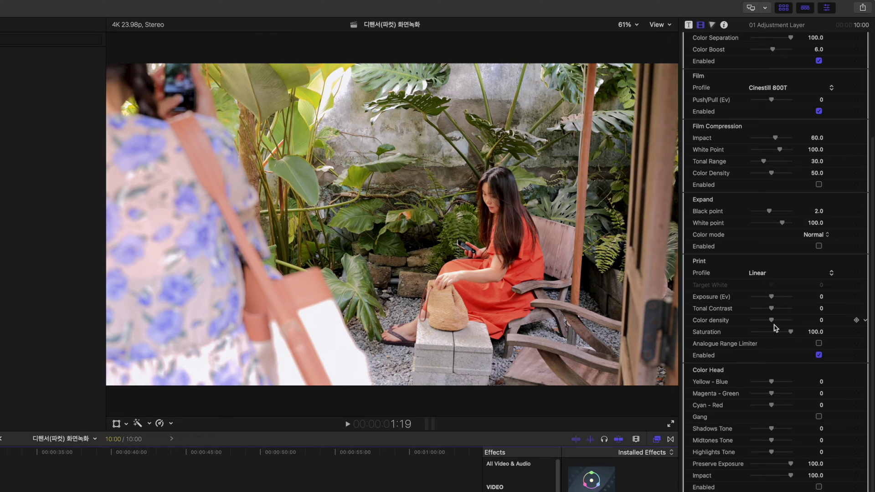
Try the Kodak Endura Glossy Paper print profile once more, restore Linear and disable the Print section
click(766, 275)
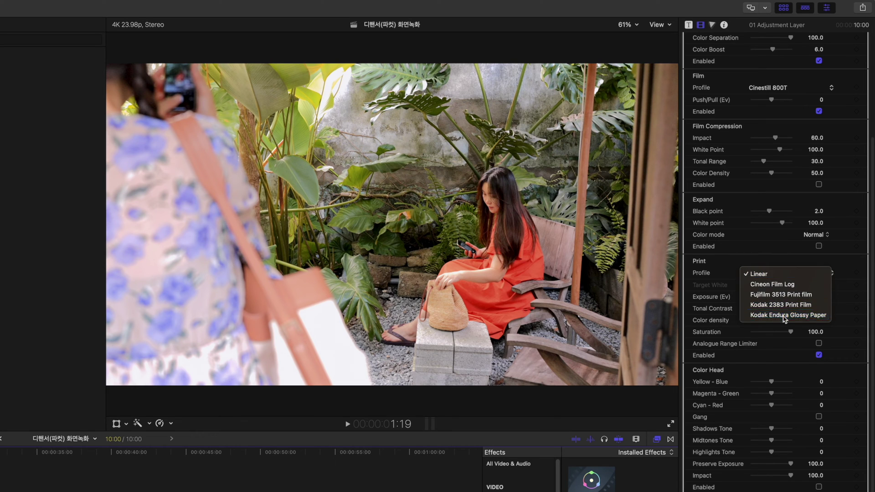
click(785, 315)
click(785, 275)
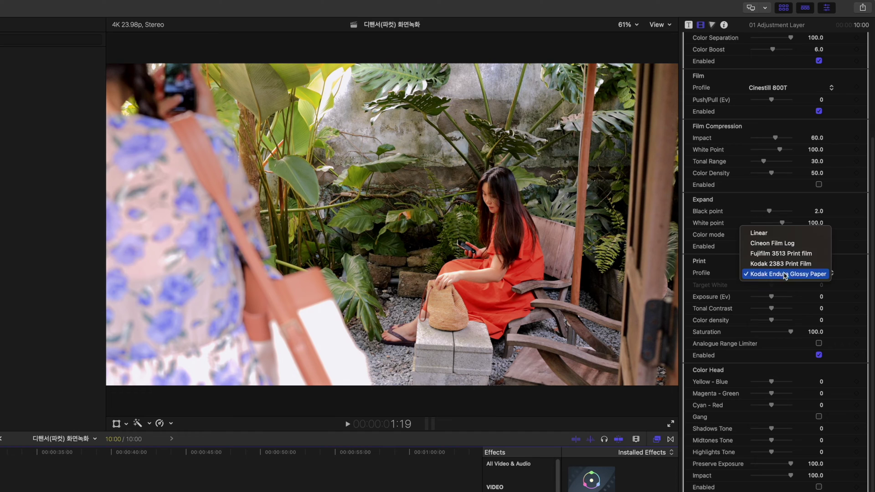
click(774, 233)
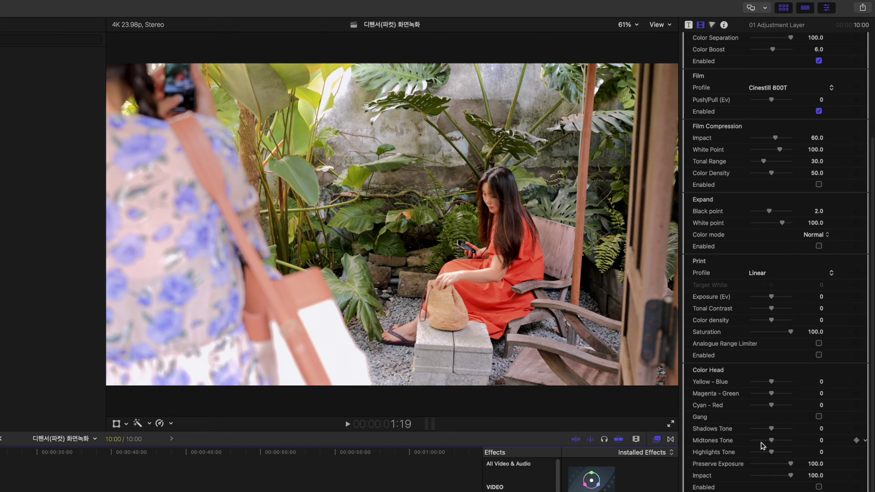
Enable Color Head, try its three color sliders ganged at about -20, and reset them to 0 with Gang off
scroll(763, 445, down, 2)
scroll(763, 446, down, 1)
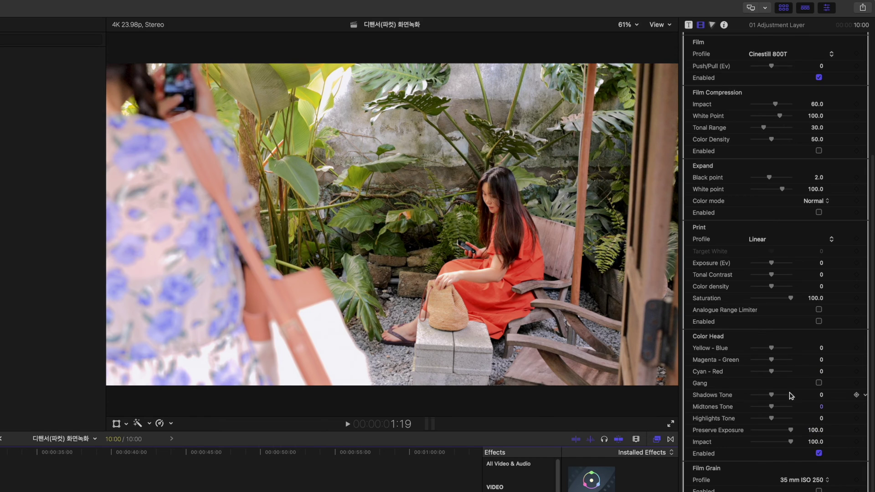
drag(771, 351, 779, 374)
click(819, 383)
mouse_move(771, 349)
mouse_down()
mouse_move(790, 354)
mouse_move(764, 351)
mouse_up()
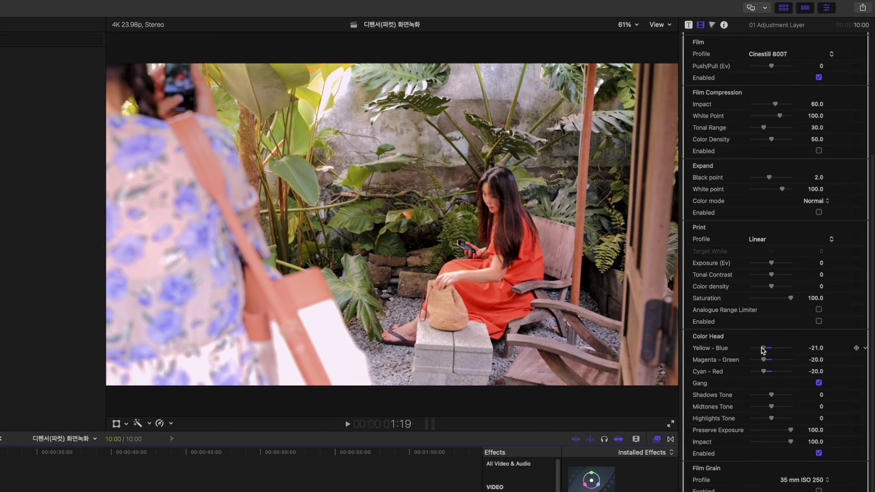
click(819, 383)
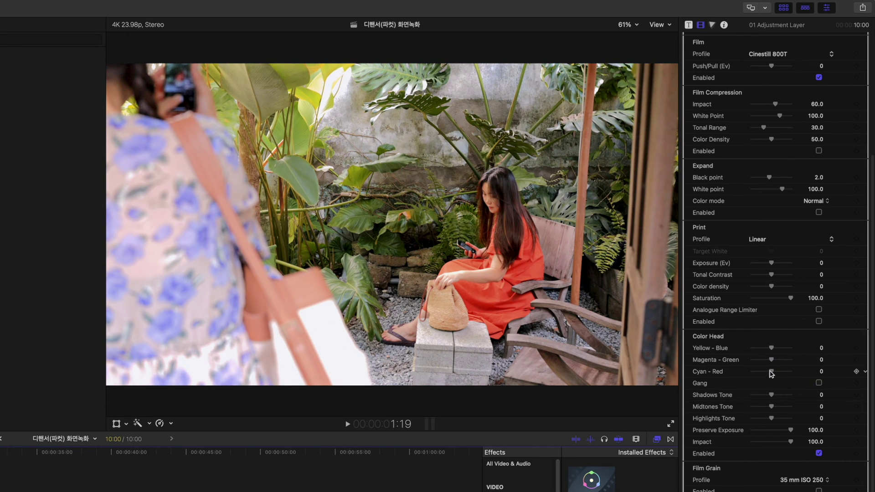
Set Color Head's Cyan - Red to -6, try stronger shadow and highlight tones, and undo the tone changes
drag(768, 371, 770, 372)
mouse_move(773, 398)
mouse_down()
mouse_move(759, 400)
mouse_move(784, 404)
mouse_up()
key(super+z)
drag(772, 409, 797, 421)
key(super+z)
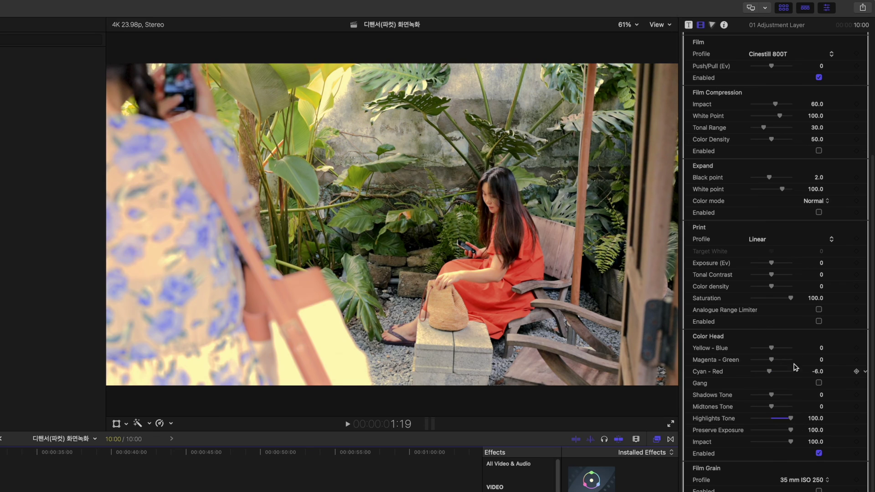
key(super+z)
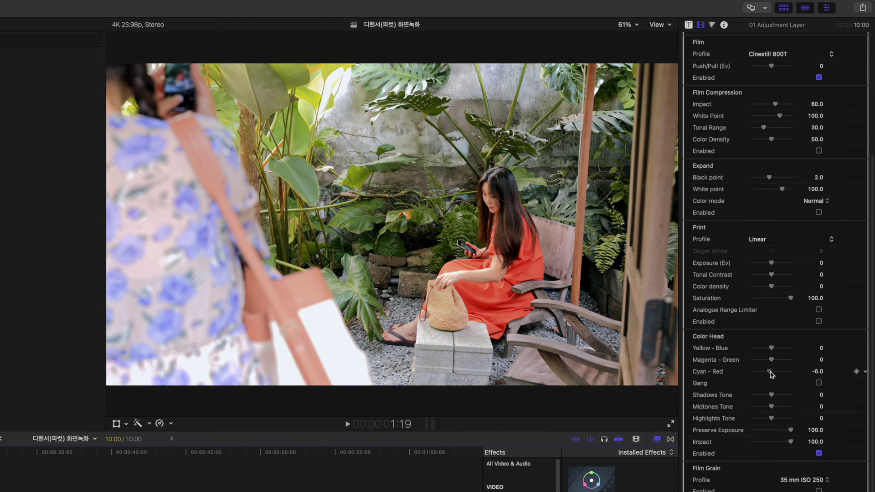
Try Cyan - Red at -50 with Preserve Exposure at 0, restore Preserve Exposure to 100 and set Cyan - Red to -11
drag(770, 374, 750, 376)
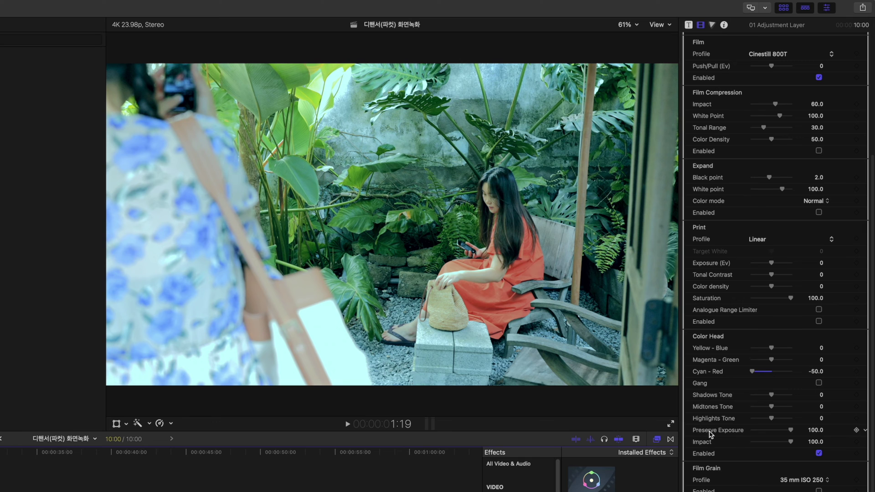
drag(792, 432, 751, 431)
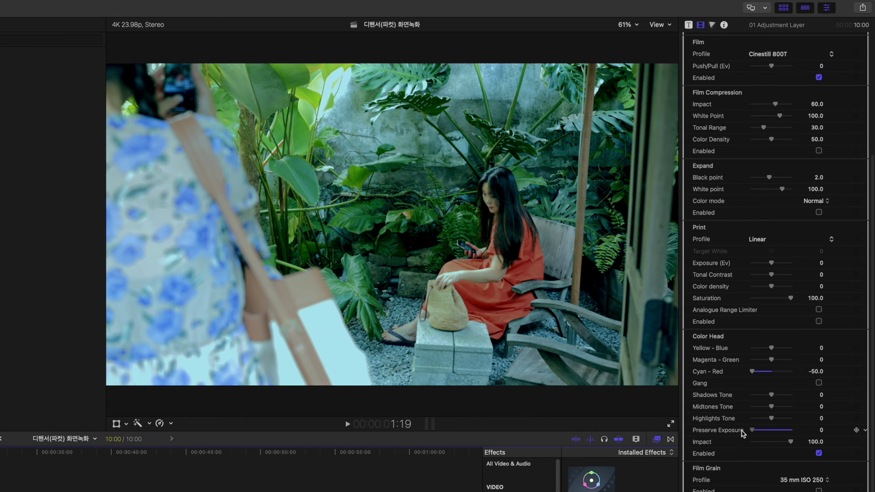
mouse_move(753, 374)
mouse_down()
mouse_move(797, 378)
mouse_move(748, 377)
mouse_up()
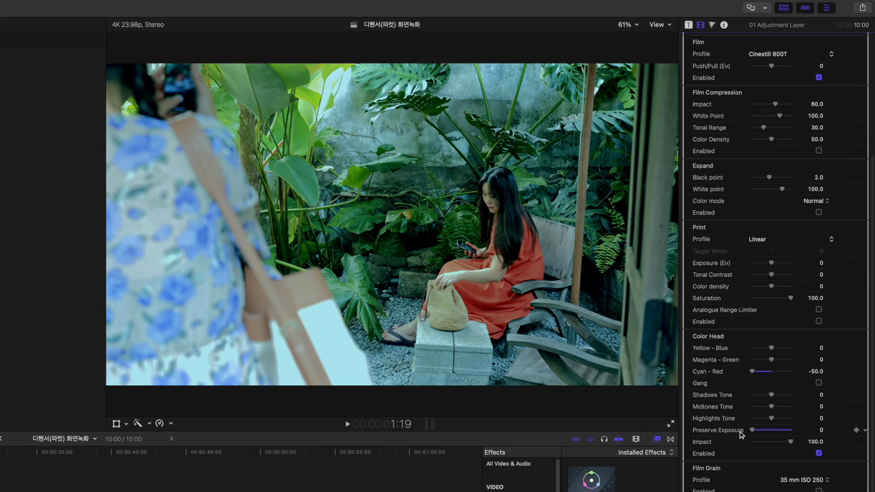
mouse_move(752, 372)
mouse_down()
mouse_move(788, 374)
mouse_move(744, 375)
mouse_up()
drag(752, 430, 803, 431)
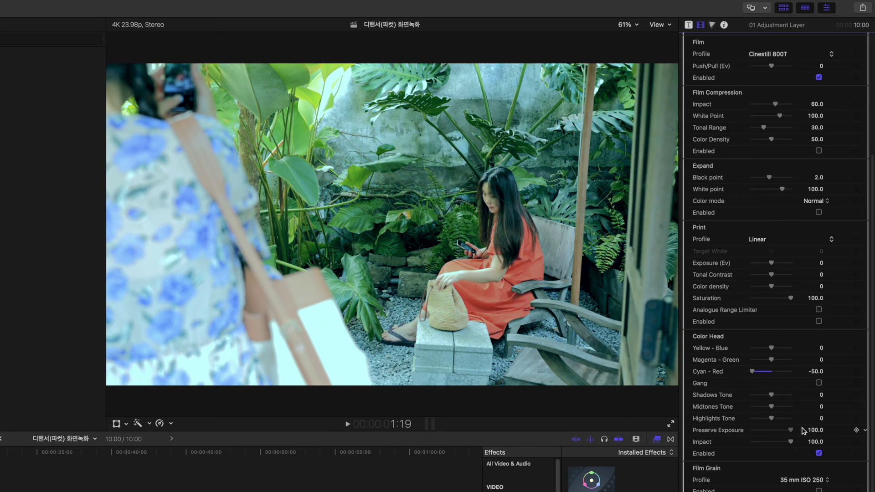
drag(752, 372, 773, 375)
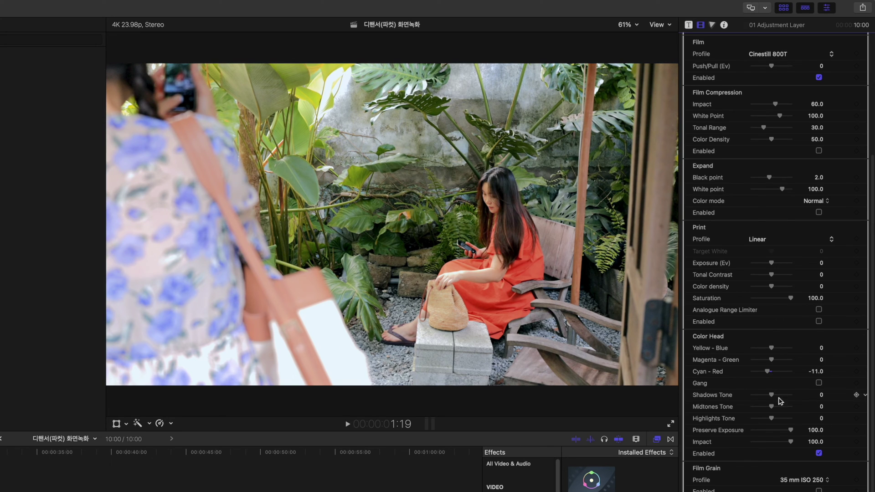
Enable Film Grain and compare the picture with and without it at 400% viewer zoom, leaving it on
scroll(773, 469, down, 5)
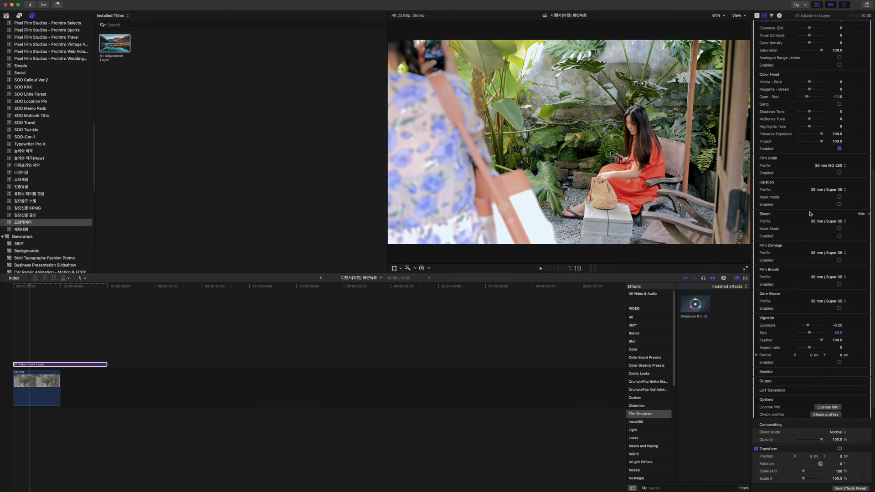
scroll(802, 223, up, 3)
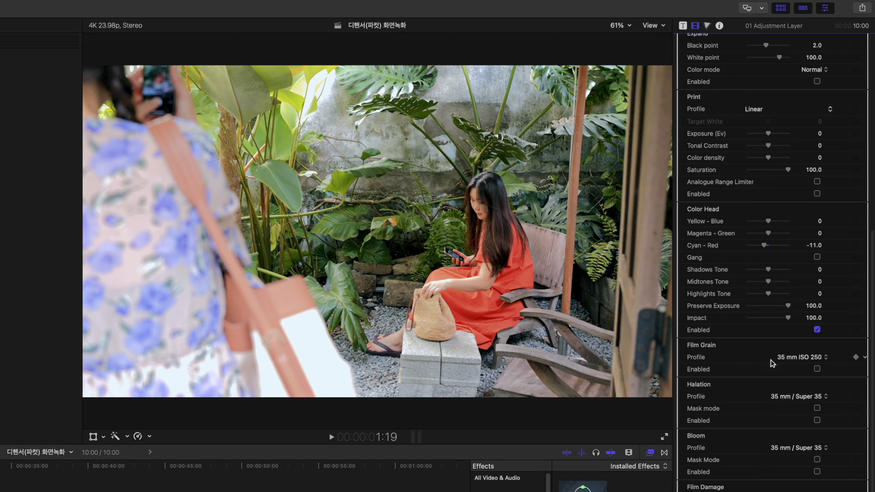
click(817, 369)
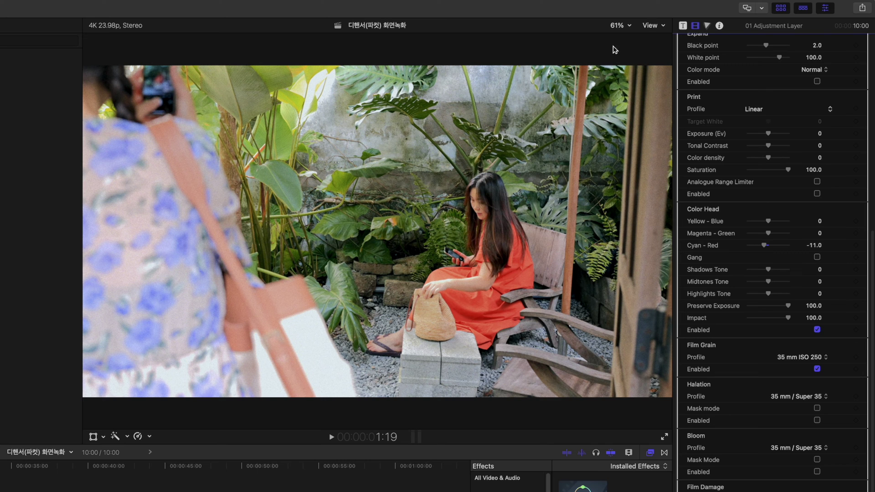
click(618, 25)
click(639, 89)
click(616, 25)
click(629, 119)
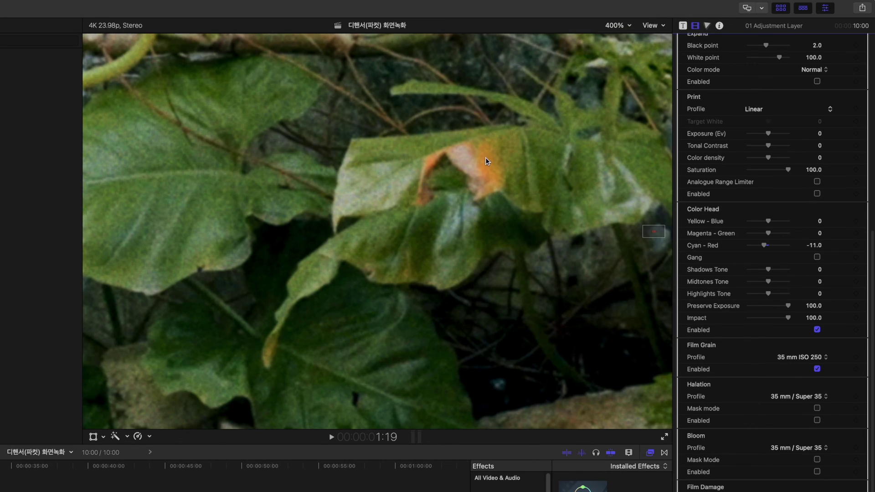
click(817, 369)
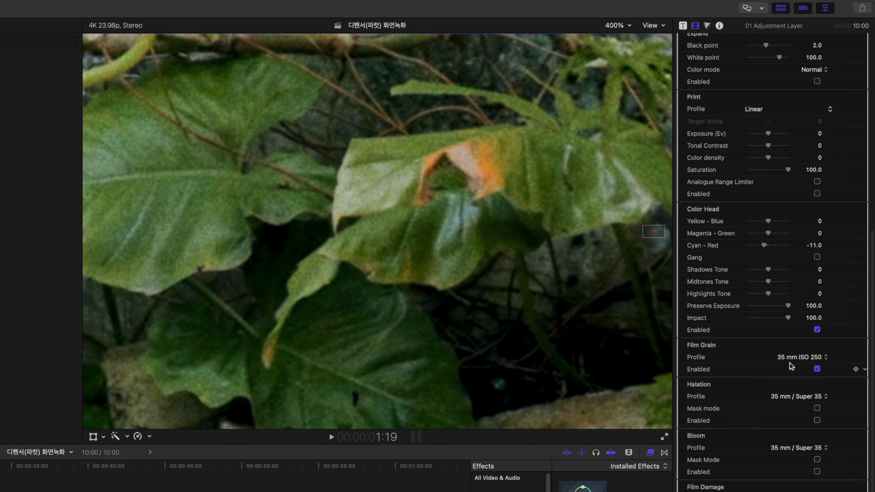
Set the Film Grain profile to 35 mm ISO 50 and fit the whole picture in the viewer
click(804, 359)
click(811, 349)
click(623, 25)
click(628, 34)
Switch the Film Grain profile between Custom and 35 mm ISO 50, ending on Custom
click(814, 359)
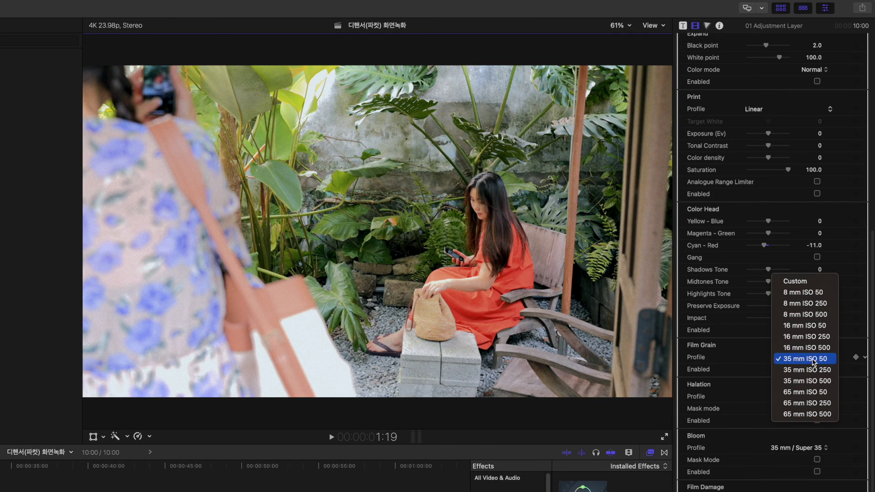
click(804, 281)
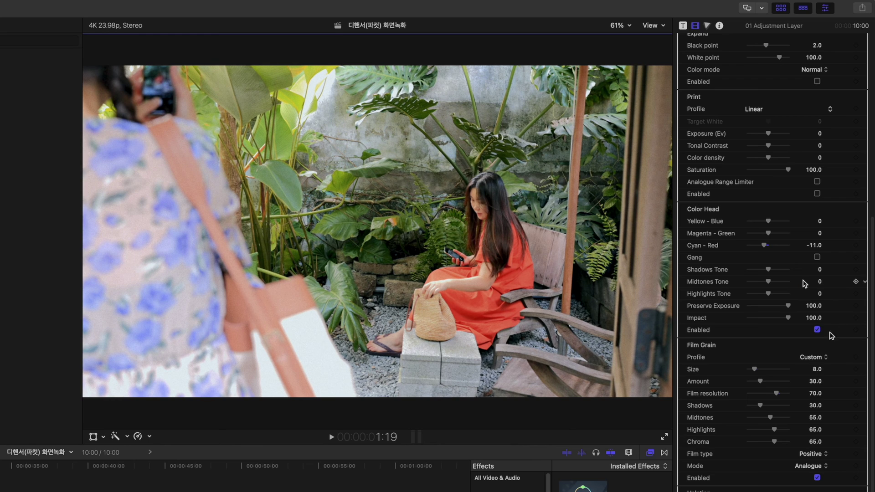
click(814, 359)
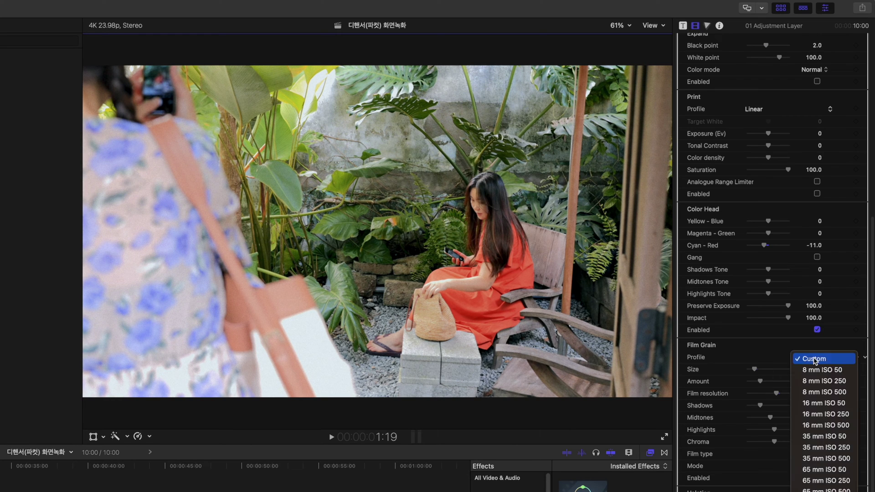
click(833, 437)
click(813, 357)
click(802, 285)
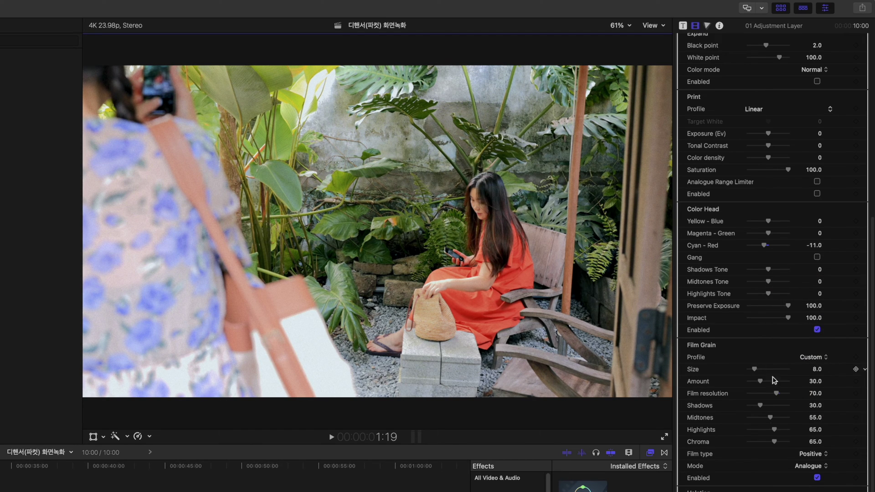
Try the custom grain's Film resolution at high and low values and set it to 100
drag(777, 394, 816, 395)
drag(788, 393, 734, 394)
drag(760, 395, 810, 395)
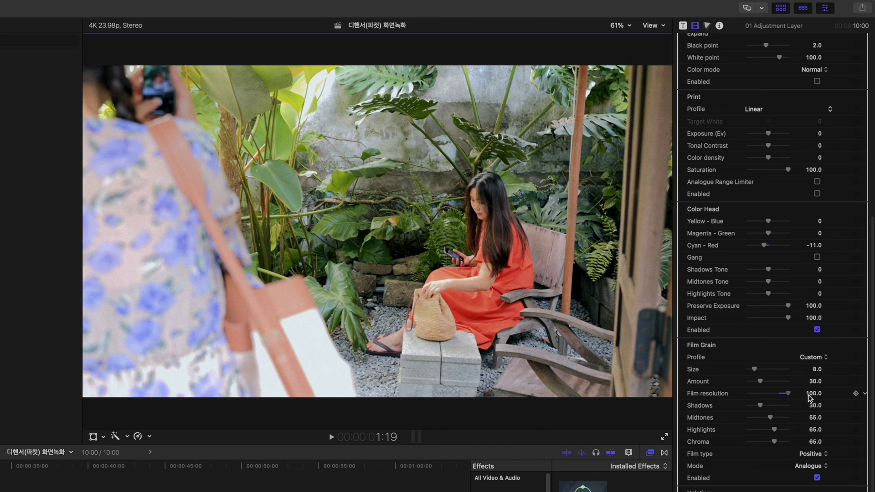
Compare the custom grain against the 35 mm ISO 50 preset and return the profile to Custom
click(814, 357)
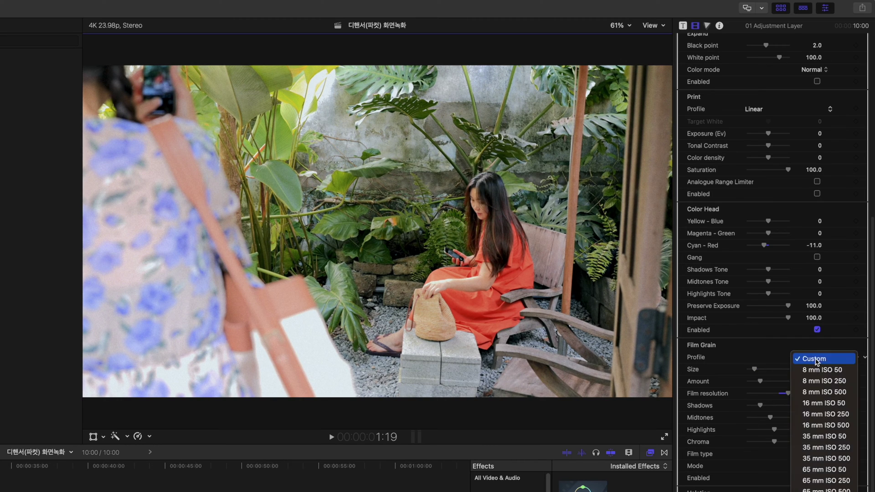
click(837, 440)
click(795, 359)
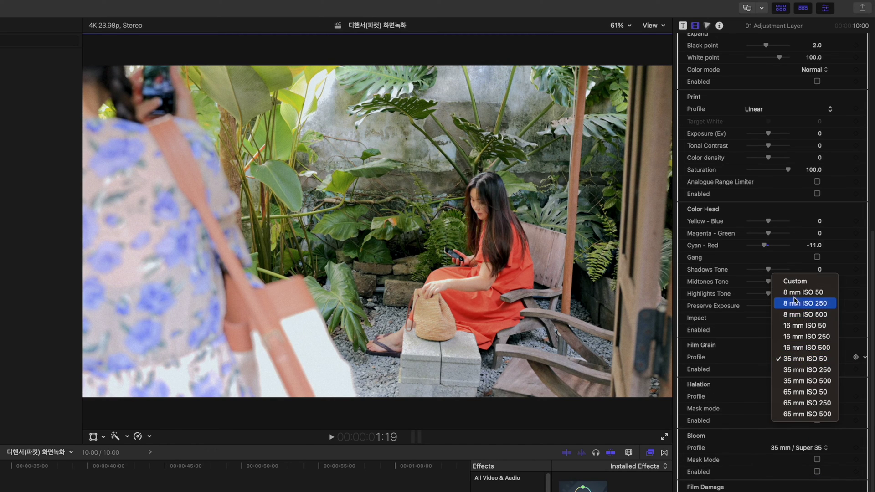
click(799, 284)
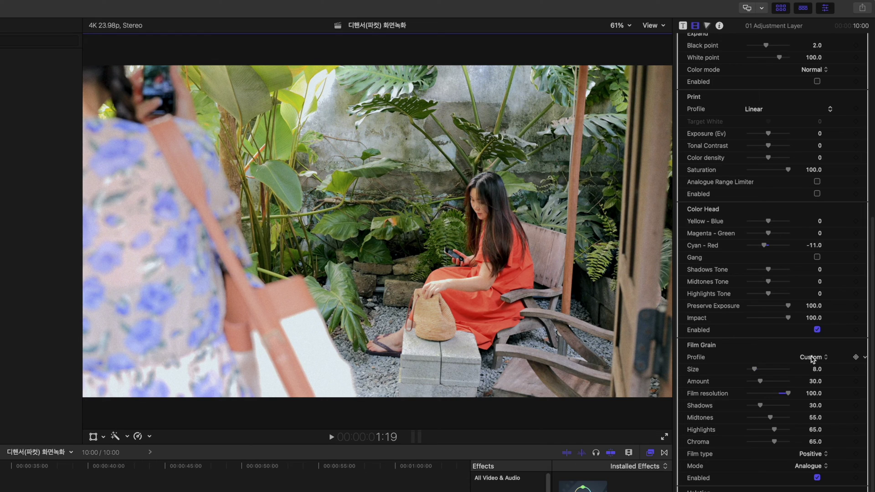
Try the 8 mm ISO 50 Film Grain profile, return to Custom and raise the Film resolution
click(814, 358)
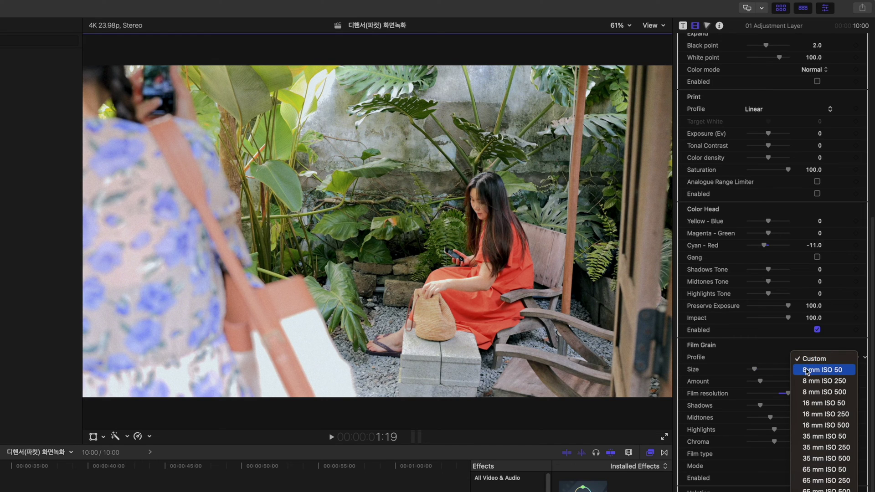
click(827, 371)
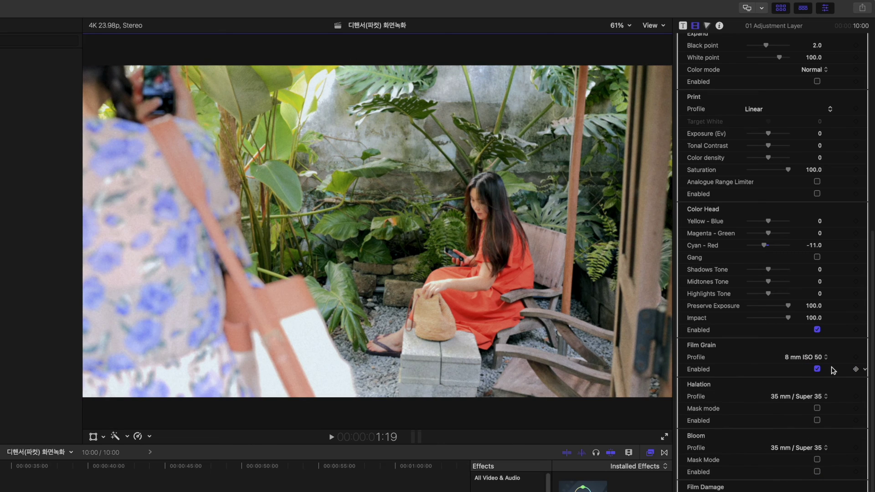
click(803, 358)
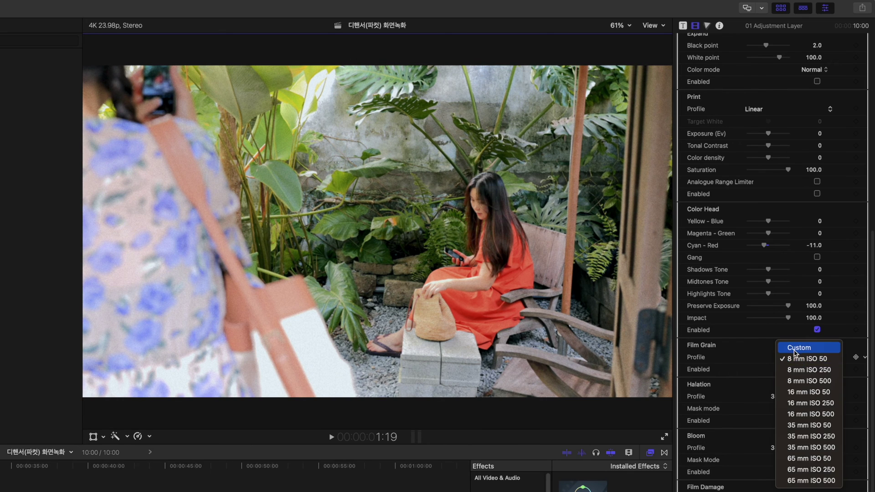
click(832, 361)
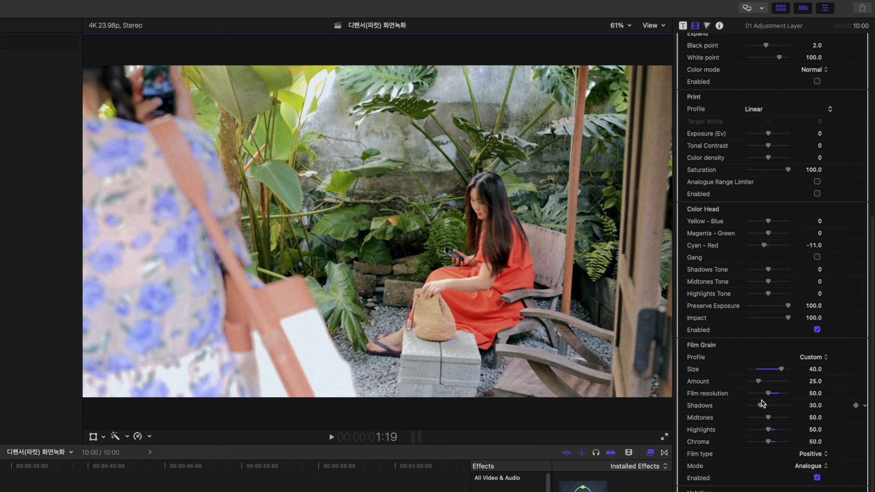
drag(777, 395, 795, 396)
Reload the Film Grain from the 35 mm ISO 50 preset, switch back to Custom and set Film resolution to 100
click(818, 359)
click(821, 433)
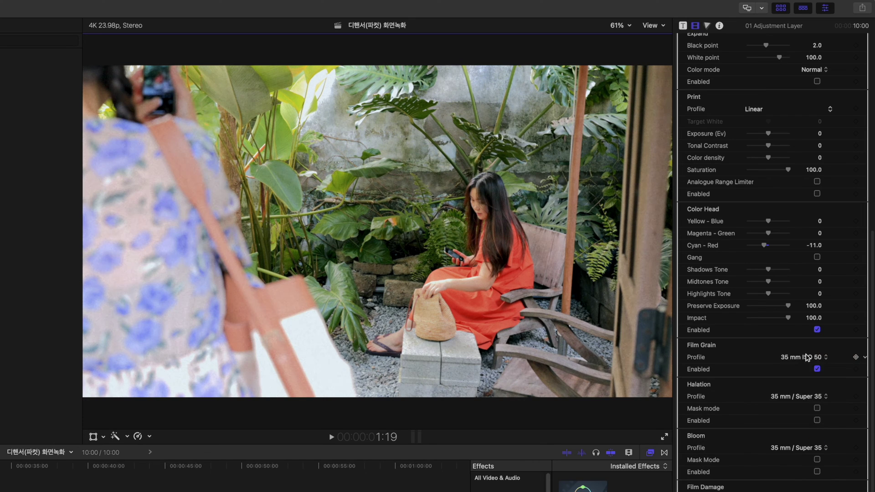
click(806, 357)
click(798, 280)
drag(783, 396, 811, 396)
Toggle Halation on and off repeatedly to compare its effect on the whole picture
scroll(815, 197, down, 5)
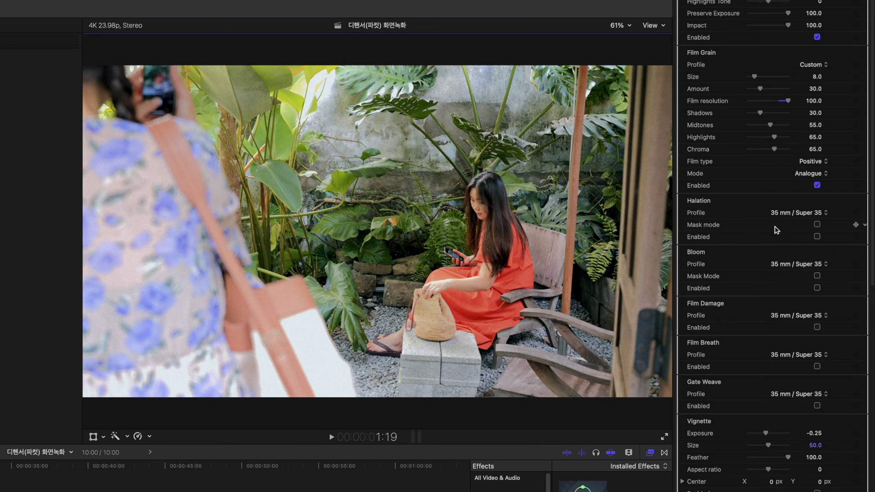
click(817, 237)
click(817, 237)
click(817, 237)
click(817, 237)
click(817, 237)
Enlarge the picture to 200% around the bag and red dress and compare Halation on and off, leaving it enabled
click(625, 27)
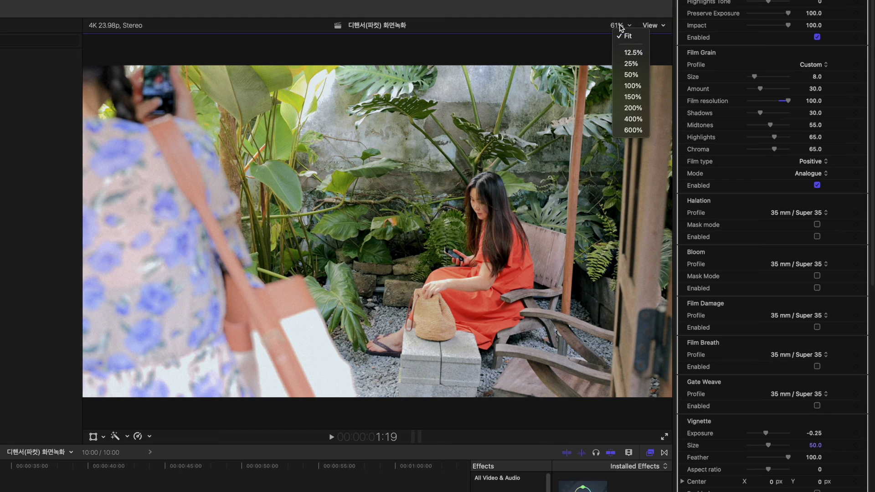
click(632, 108)
drag(651, 233, 656, 234)
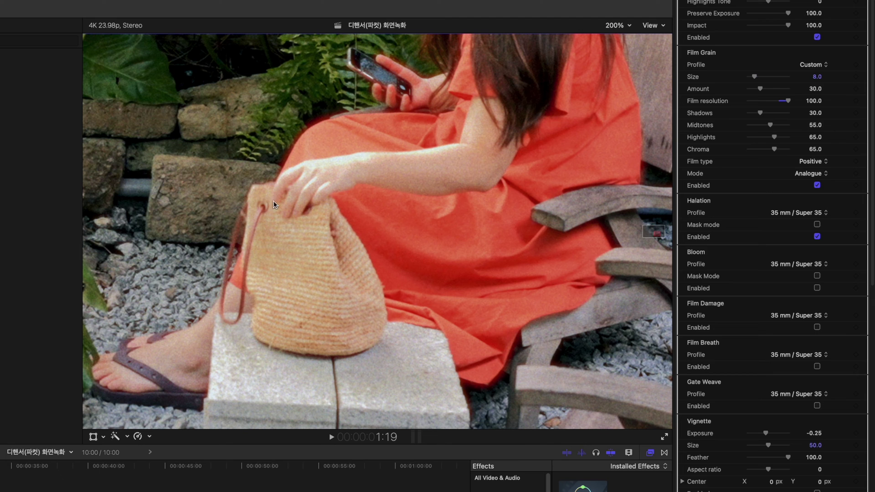
click(817, 238)
click(818, 238)
click(817, 238)
click(817, 238)
Set the Halation profile to 8 mm / Super 8
click(814, 215)
click(794, 172)
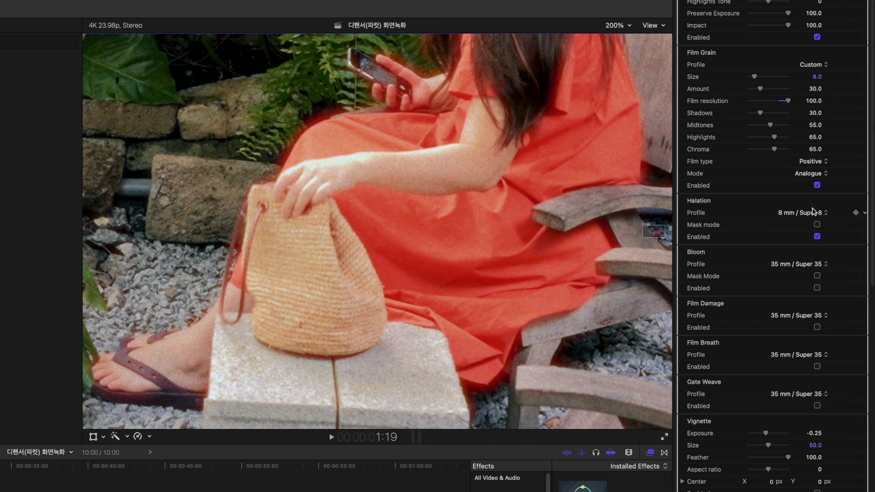
click(816, 211)
click(739, 205)
click(798, 214)
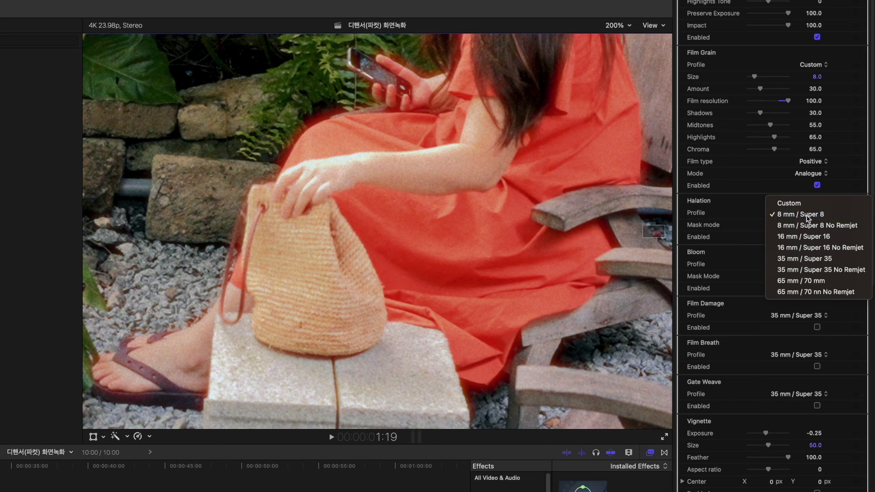
click(807, 215)
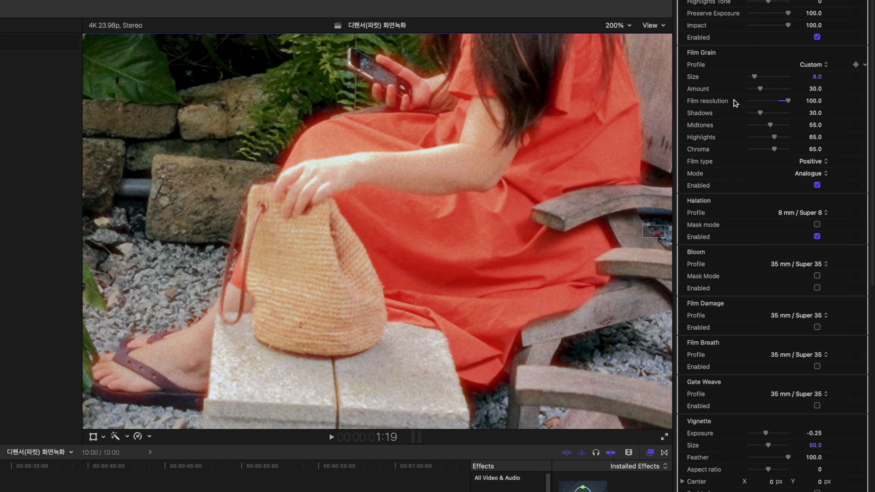
Fit the whole picture in a widened viewer and compare it with Halation off and on
click(623, 25)
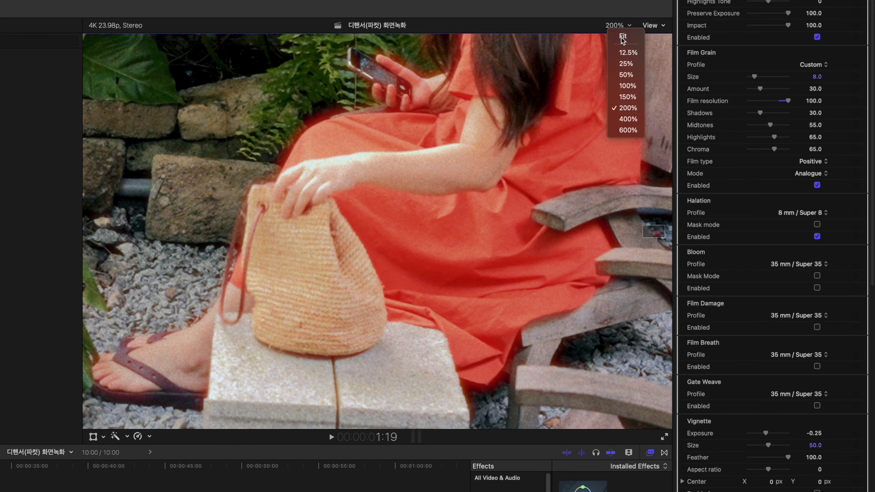
click(622, 36)
drag(81, 287, 1, 287)
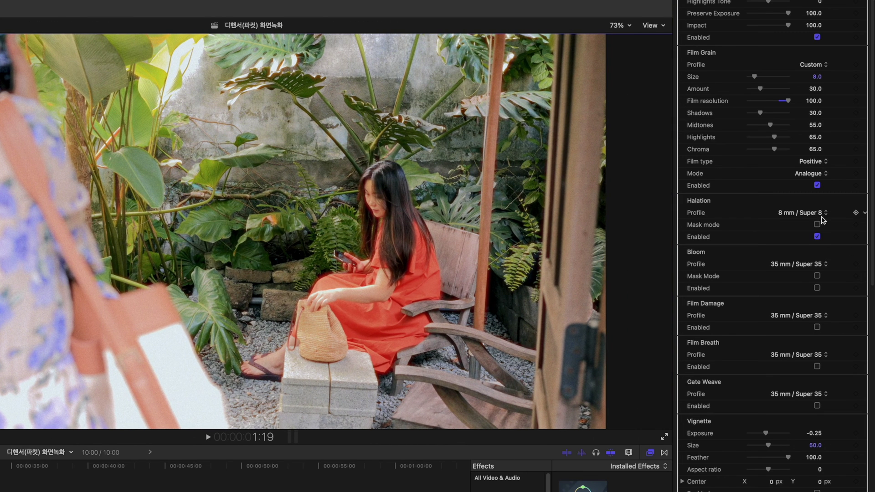
click(817, 237)
click(818, 237)
Switch the Halation profile from the 8 mm / Super 8 preset to Custom
click(795, 214)
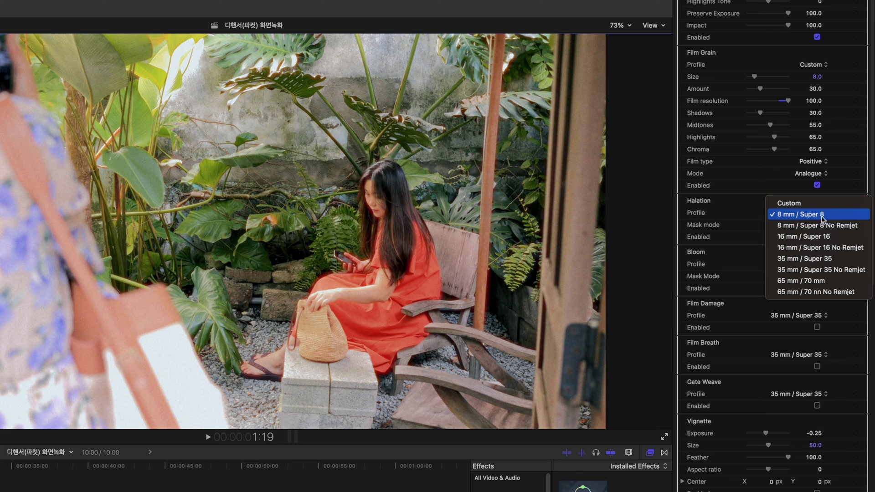
click(810, 218)
click(804, 214)
click(794, 206)
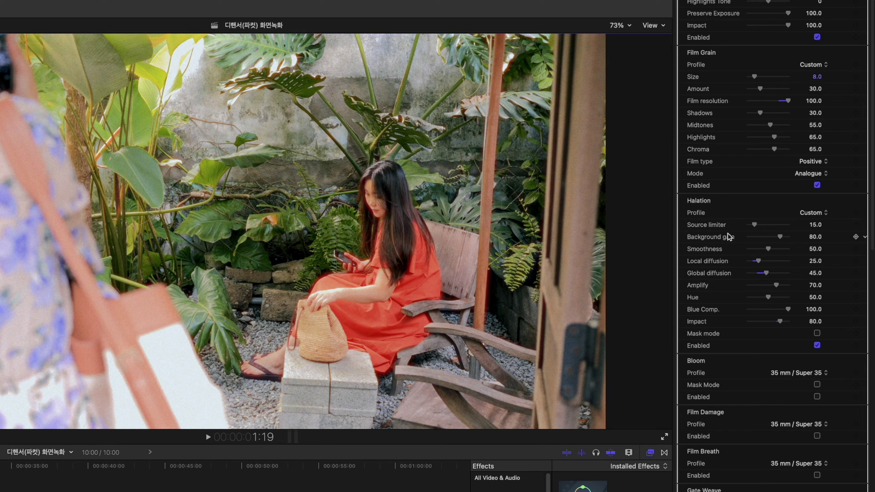
Exaggerate Halation with Source limiter 0, Background gain 100, Local diffusion 77 and Amplify 100, then compare it off and on
drag(755, 225, 809, 238)
drag(760, 263, 798, 282)
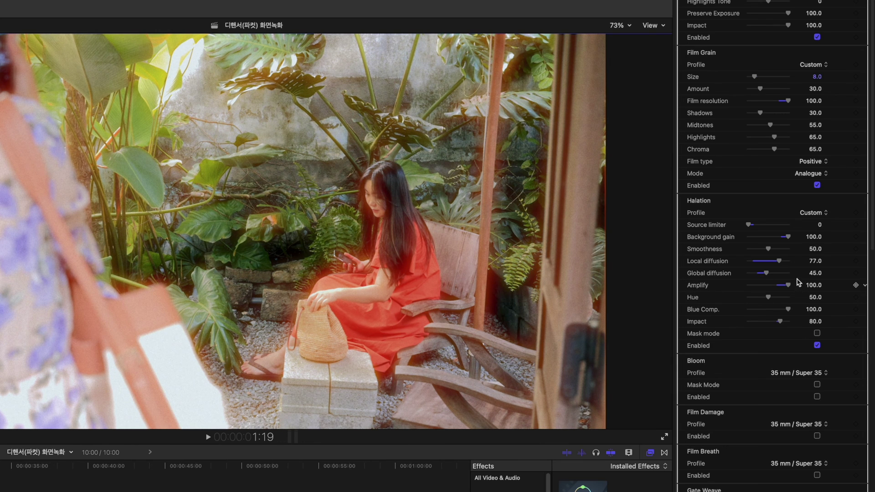
click(817, 346)
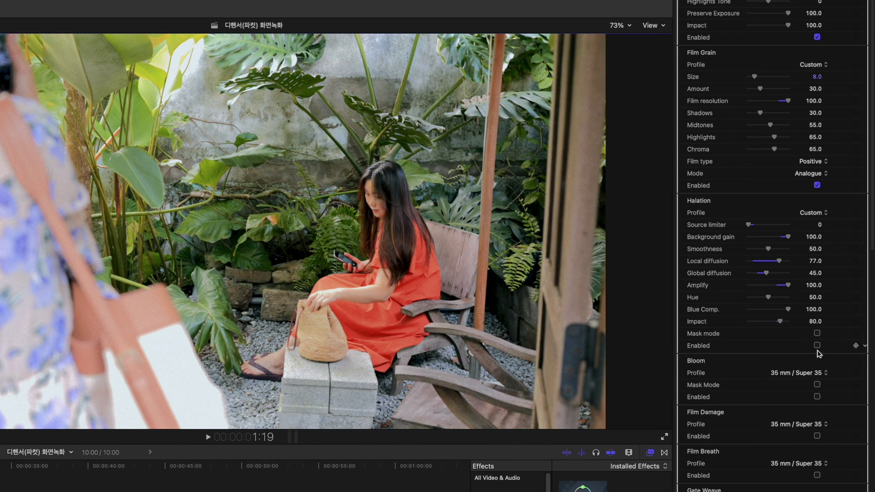
click(817, 346)
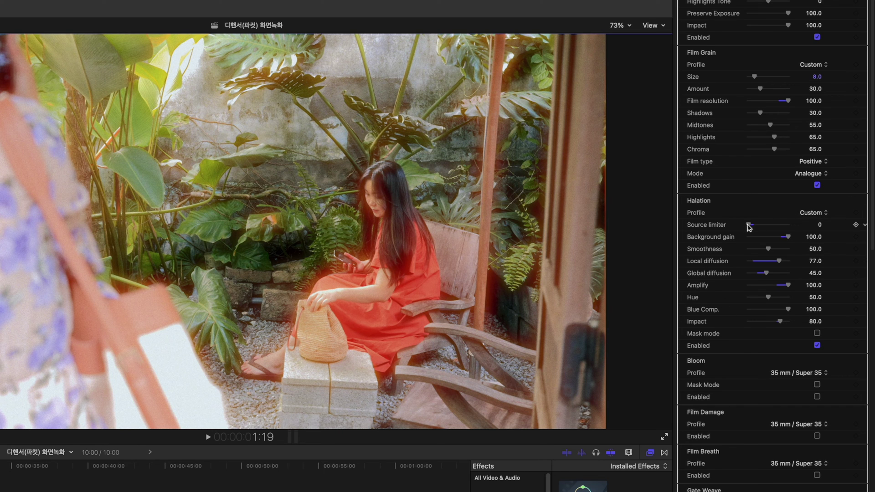
Tone Halation down to Source limiter 20, Background gain 74 and Amplify 52, then disable it
drag(752, 226, 778, 239)
drag(789, 286, 769, 286)
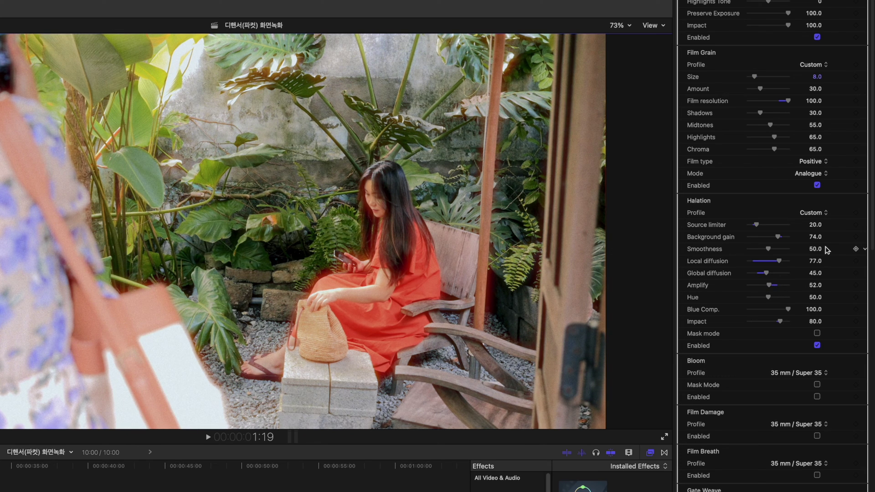
click(817, 346)
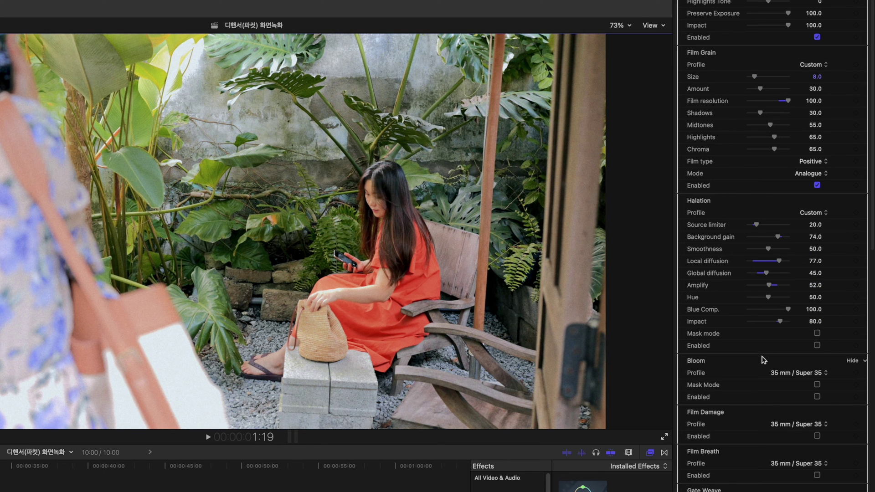
Set the Bloom profile to 8 mm / Super 8 and enable Bloom
scroll(764, 360, down, 2)
scroll(764, 360, down, 6)
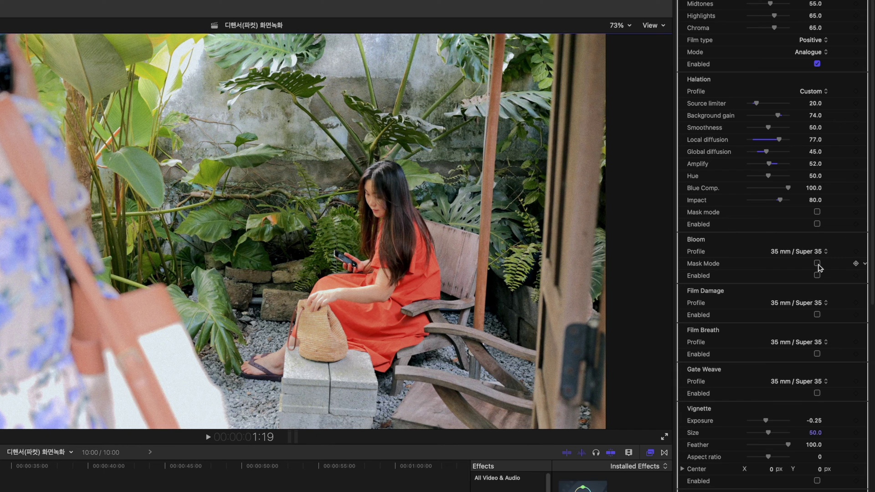
click(801, 251)
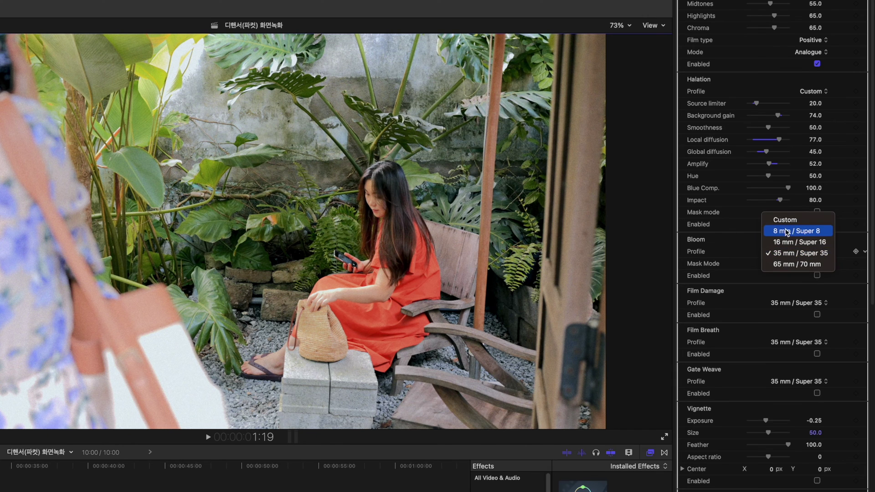
click(820, 280)
click(817, 276)
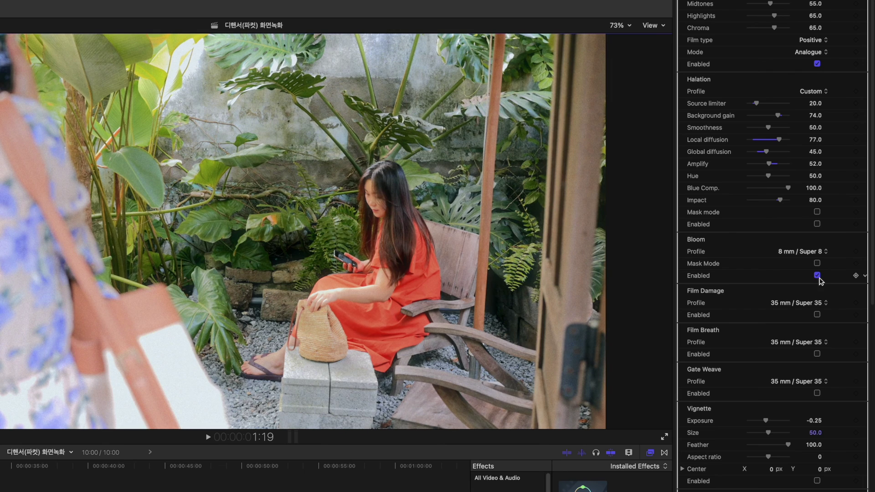
Toggle Bloom off and on repeatedly to compare its effect, leaving it enabled
click(817, 275)
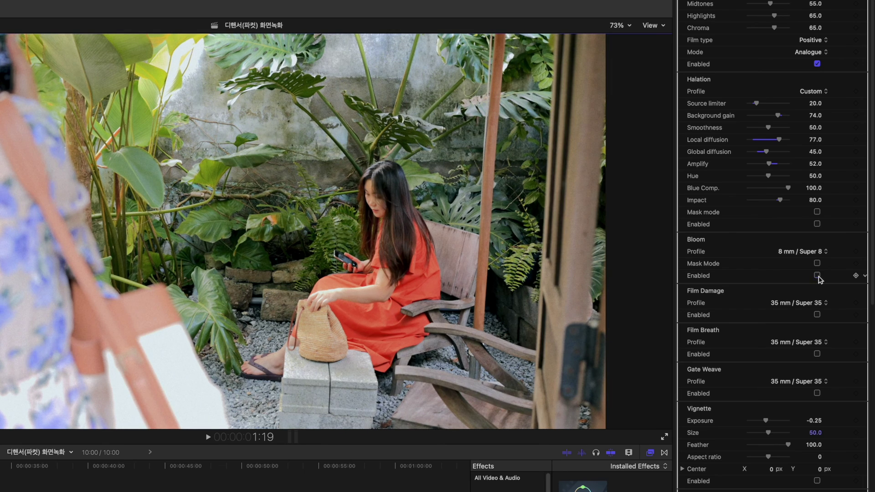
click(817, 276)
click(817, 276)
click(817, 275)
click(817, 276)
click(817, 275)
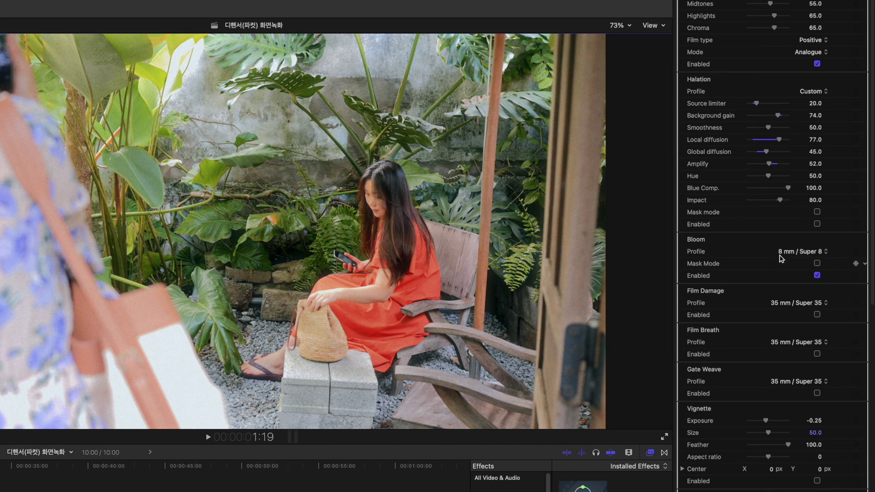
Switch the Bloom profile to Custom with Source Limiter 0 and Highlights, Details, Diffusion and Amplify at 100
click(803, 252)
click(797, 239)
drag(783, 267, 792, 288)
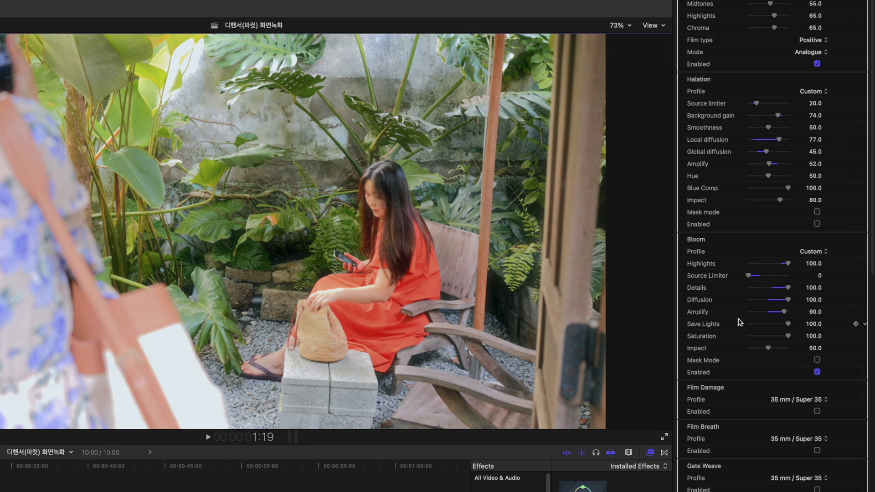
drag(788, 315, 795, 314)
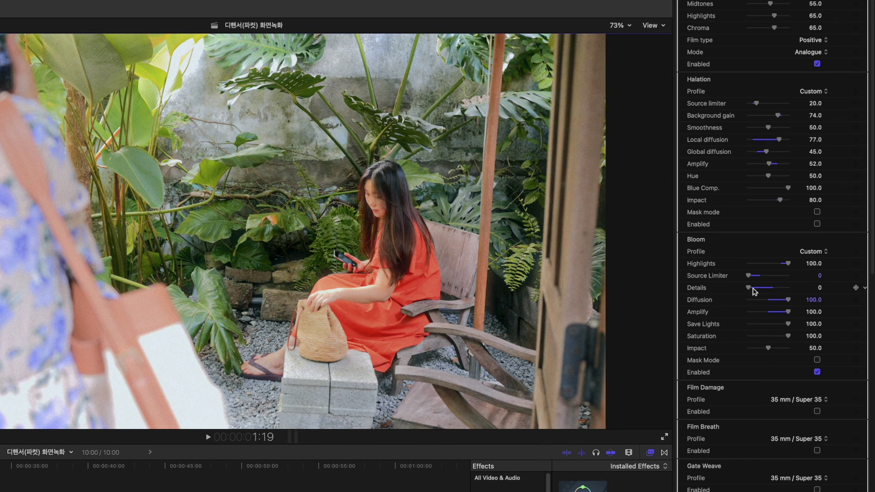
Try Bloom Details at different levels, including 49, and return it to 100
drag(748, 287, 793, 289)
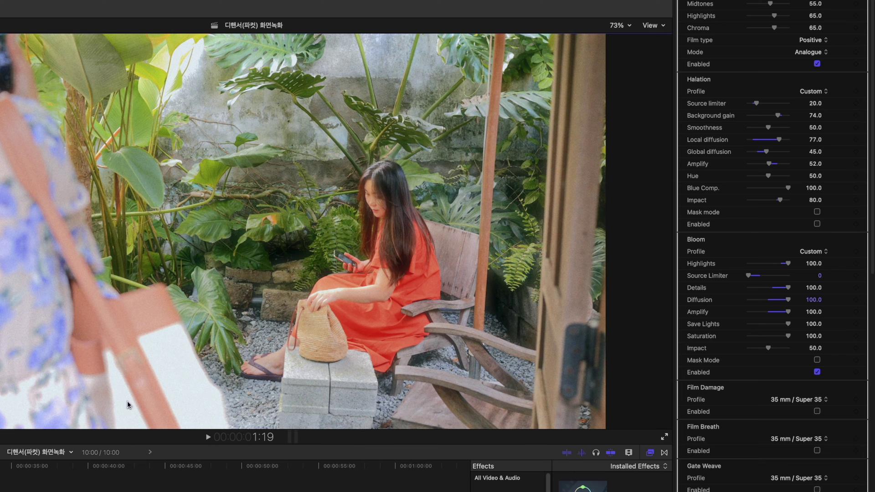
drag(788, 288, 785, 288)
click(864, 289)
click(828, 295)
drag(773, 288, 817, 290)
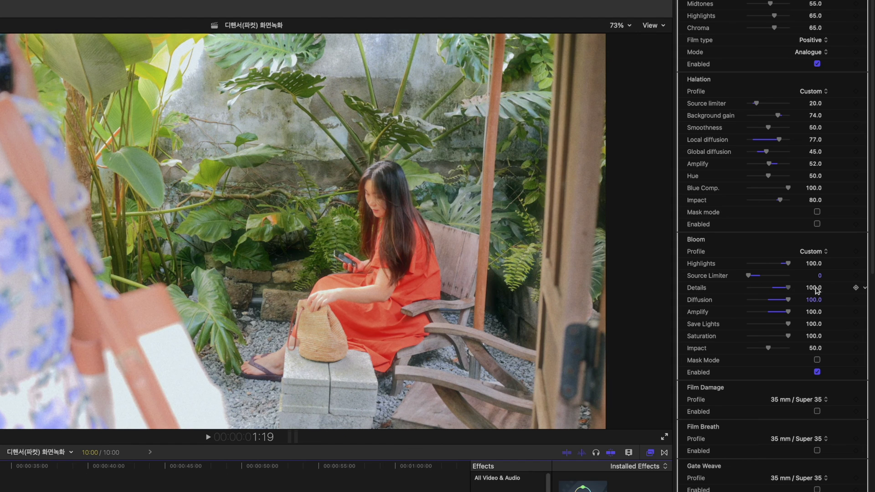
drag(788, 288, 768, 289)
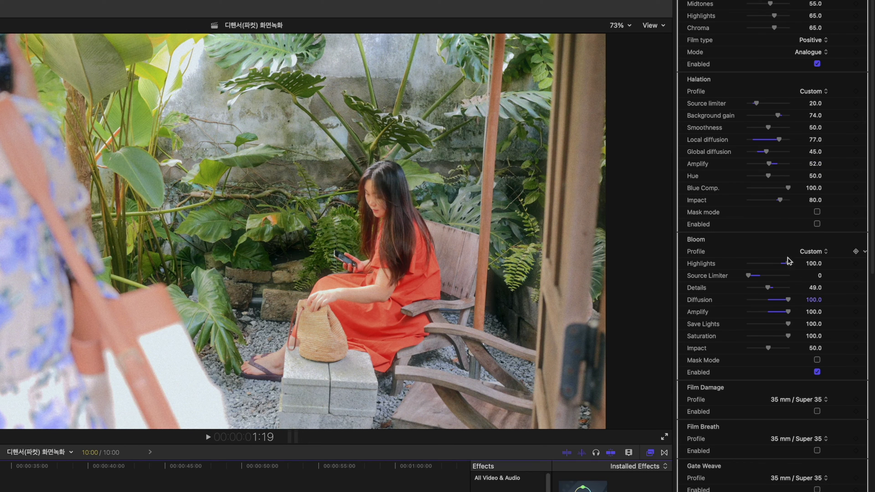
drag(769, 289, 834, 293)
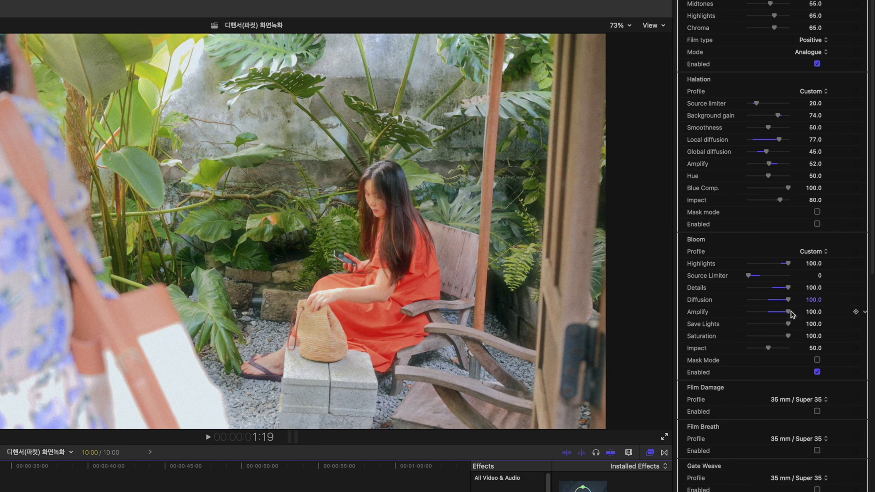
Set Bloom Diffusion to 67, then test Save Lights at 0 and return it to 100
mouse_move(788, 301)
mouse_down()
mouse_move(761, 303)
mouse_move(775, 304)
mouse_up()
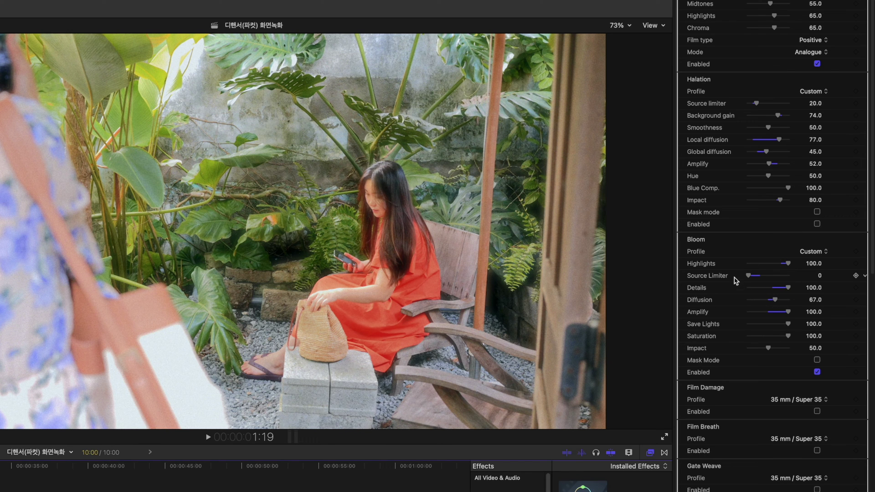
drag(788, 325, 740, 327)
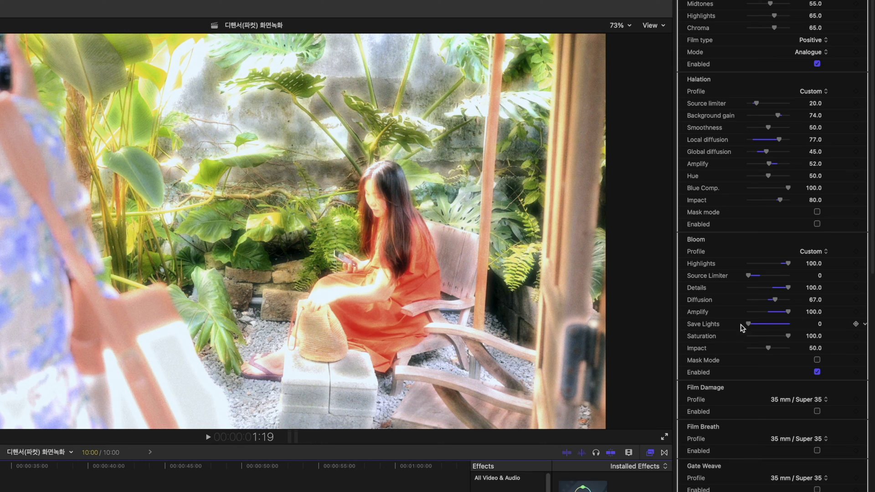
drag(747, 326, 802, 327)
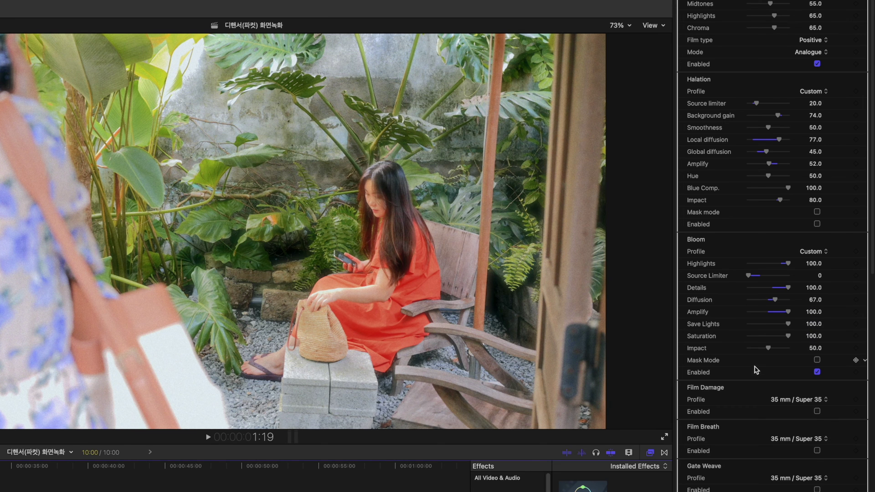
scroll(759, 369, down, 3)
scroll(762, 369, down, 5)
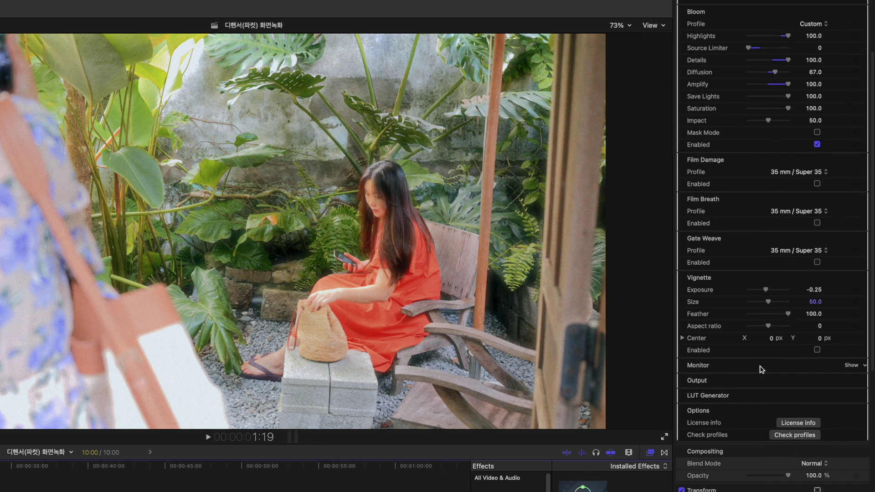
Disable Bloom and enable Film Damage with the 8 mm / Super 8 profile
click(817, 144)
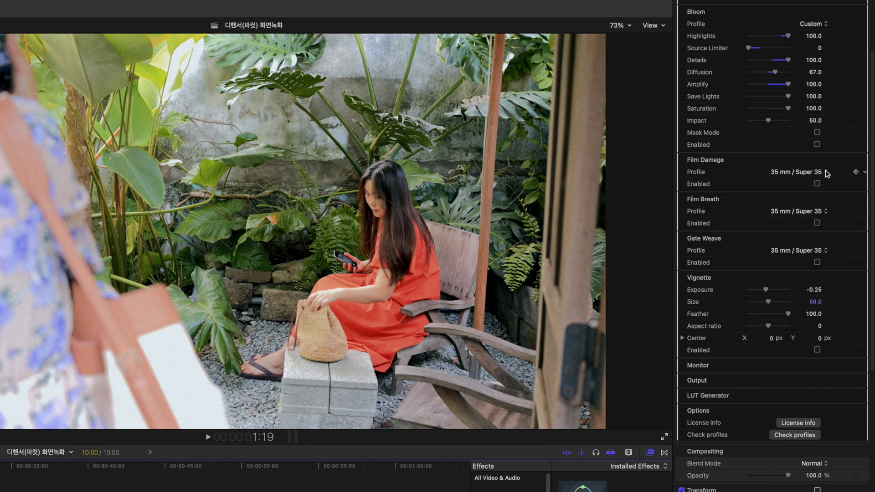
click(784, 172)
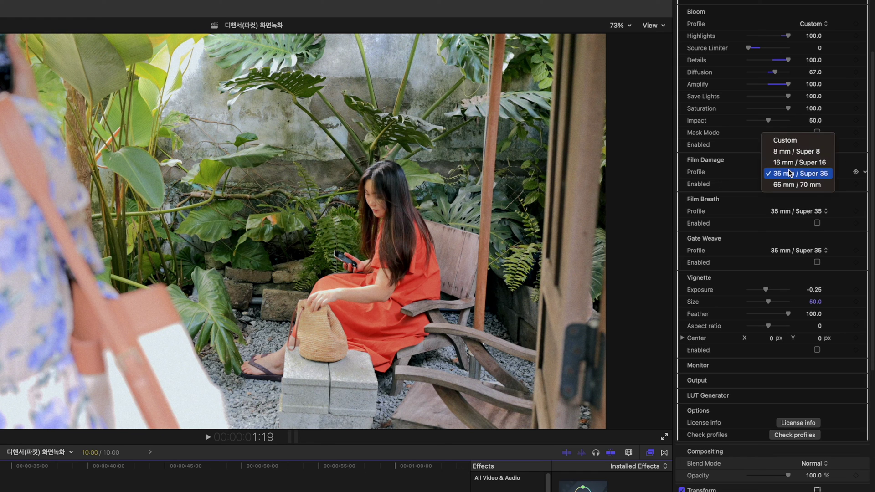
click(786, 151)
click(817, 184)
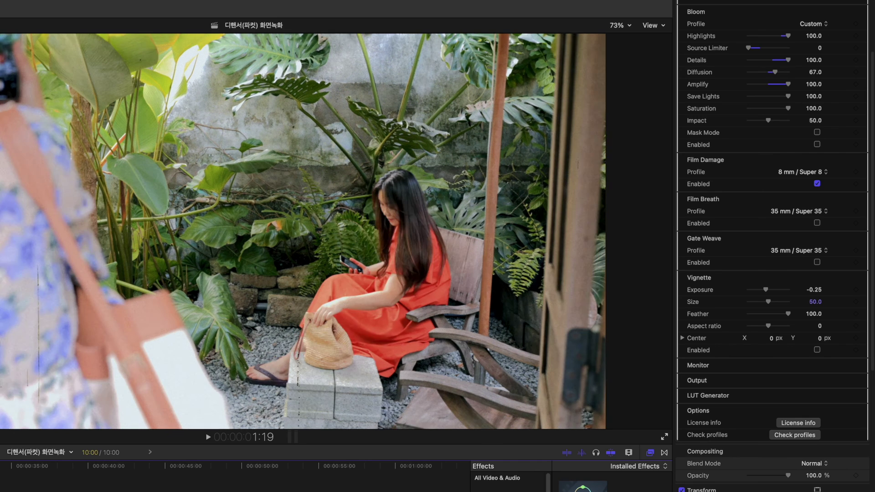
Play back the clip, restarting from the beginning, to examine the Film Damage effect
key(space)
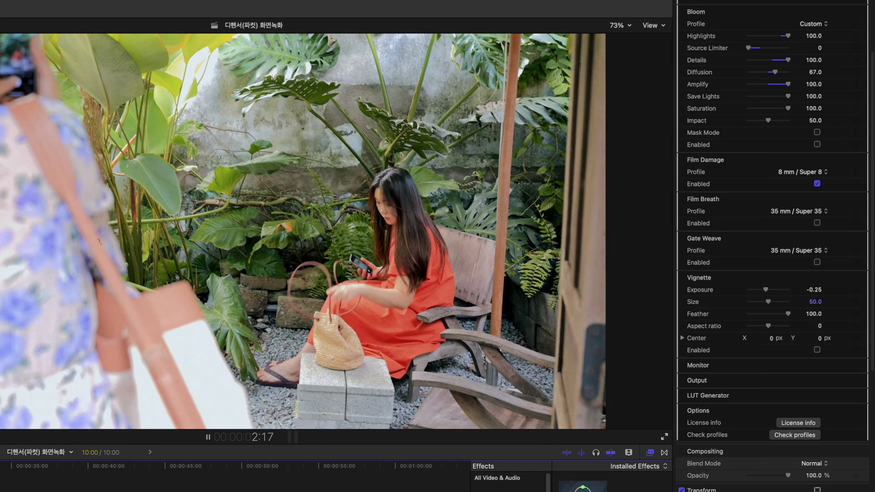
key(space)
key(Home)
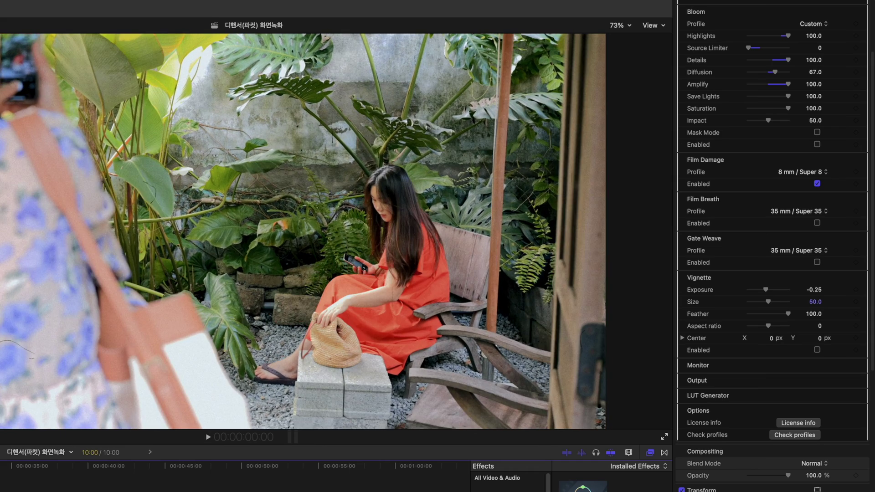
key(space)
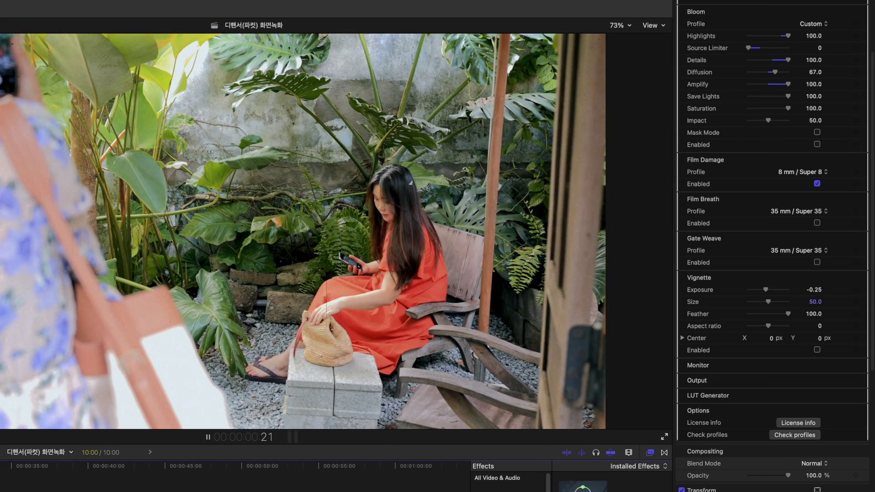
key(space)
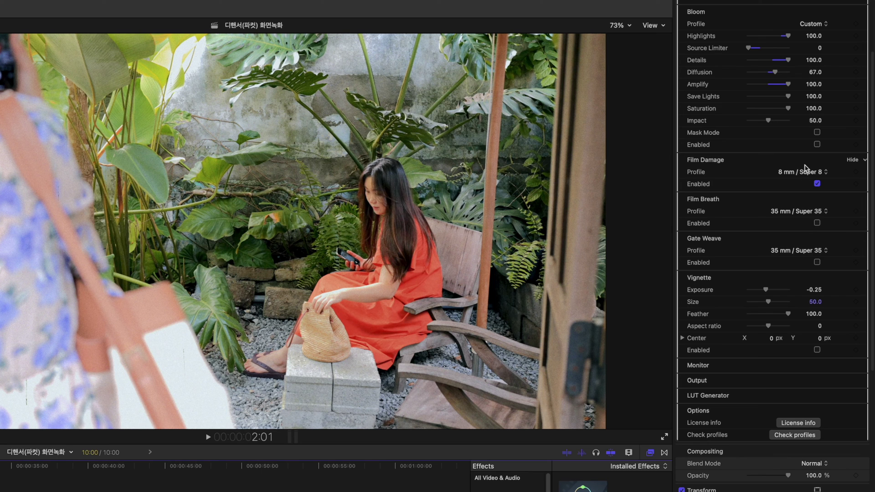
Switch Film Damage to Custom to inspect its parameters, return it to 8 mm / Super 8 and leave it disabled
click(817, 183)
click(800, 173)
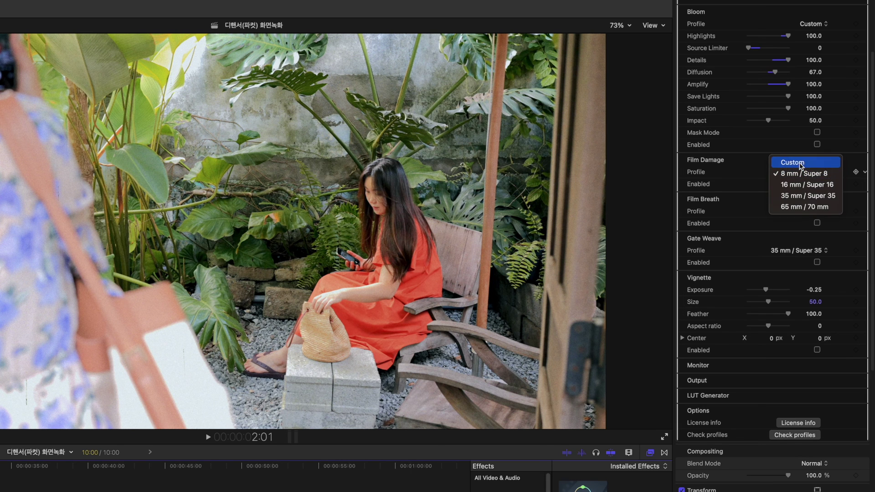
click(803, 162)
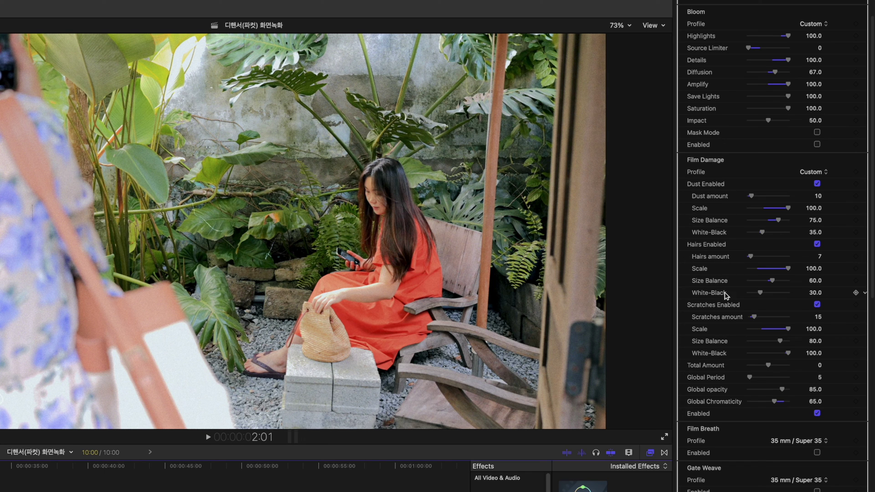
click(811, 175)
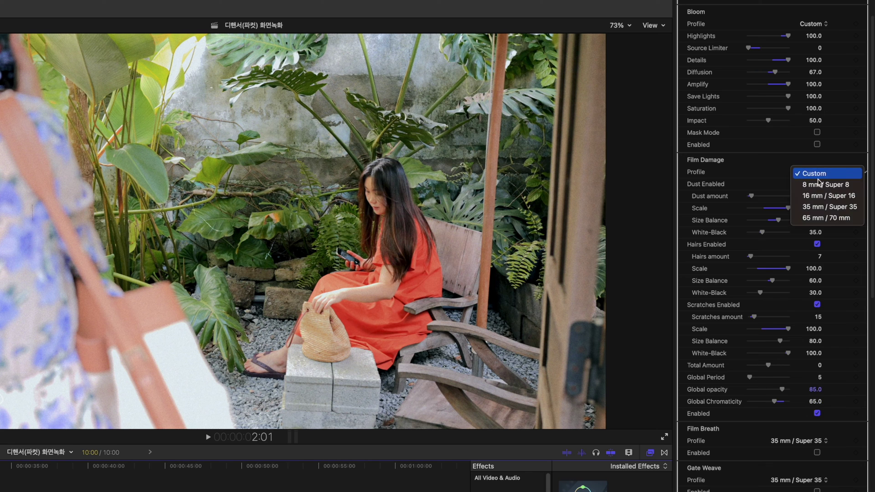
click(819, 184)
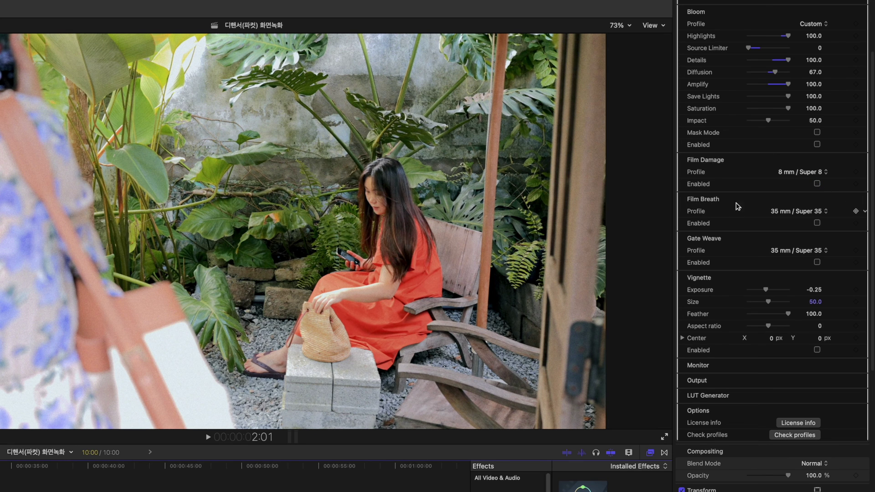
Enable Film Breath and set its profile to 8 mm / Super 8
click(816, 223)
click(817, 223)
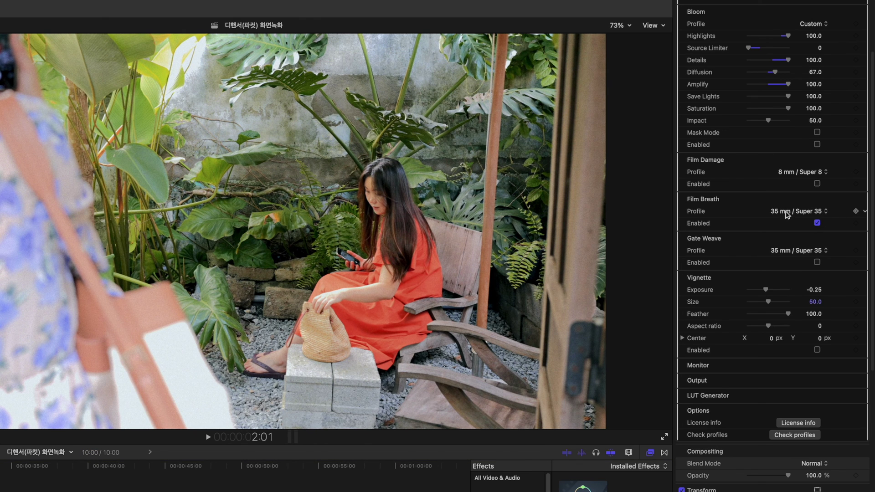
click(808, 212)
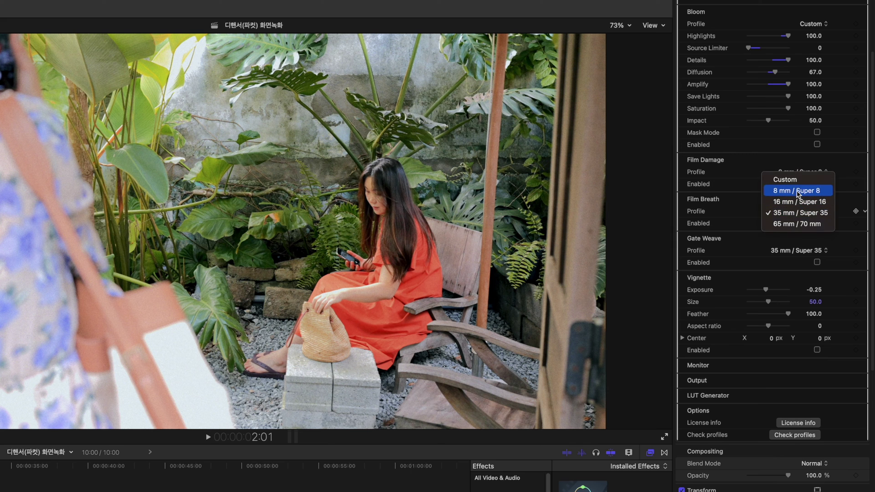
click(797, 191)
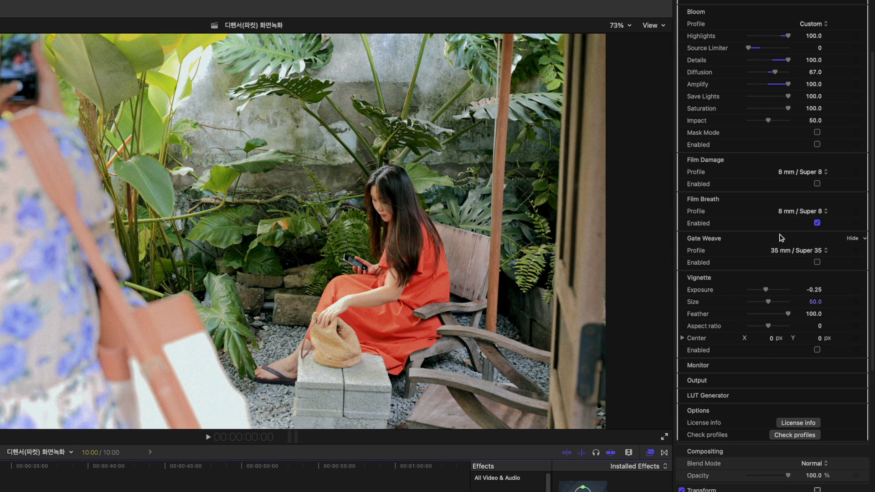
Switch the Film Breath profile to Custom and raise Exposure, Tonal Contrast and Color to 100
click(794, 212)
click(797, 203)
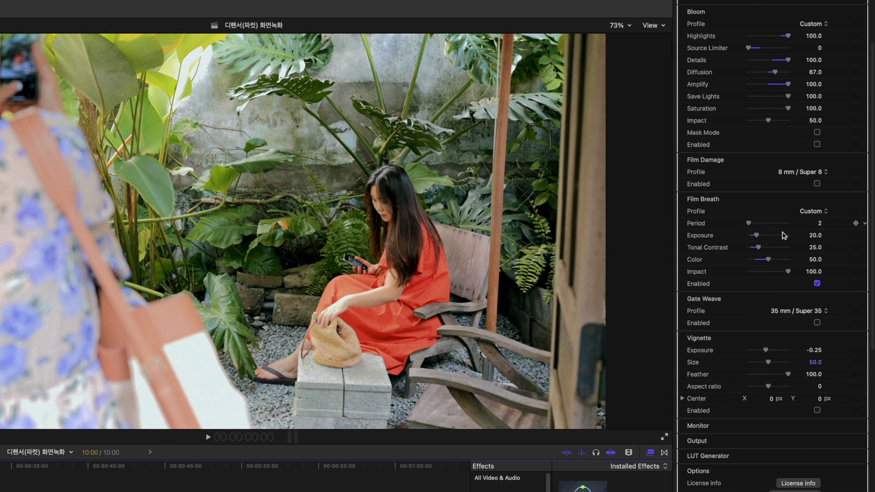
drag(756, 235, 813, 260)
Play back the clip, restarting from the beginning, to examine the exaggerated Film Breath effect
key(space)
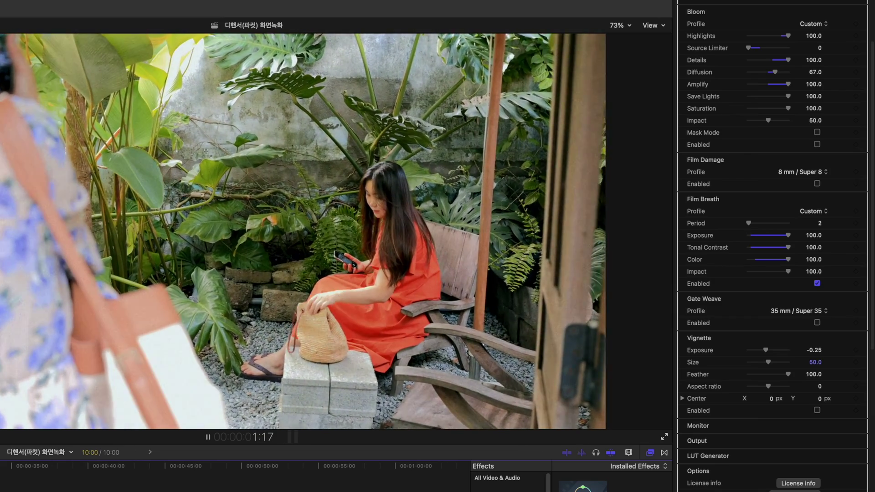
key(space)
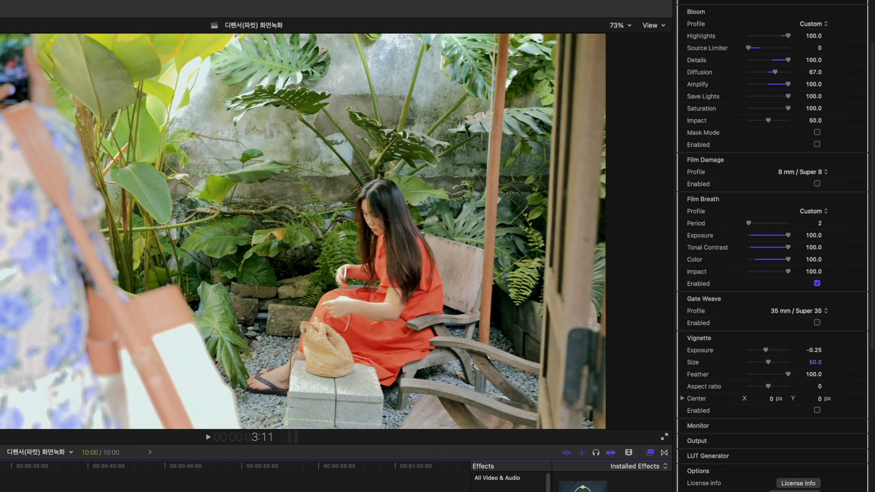
key(Home)
key(space)
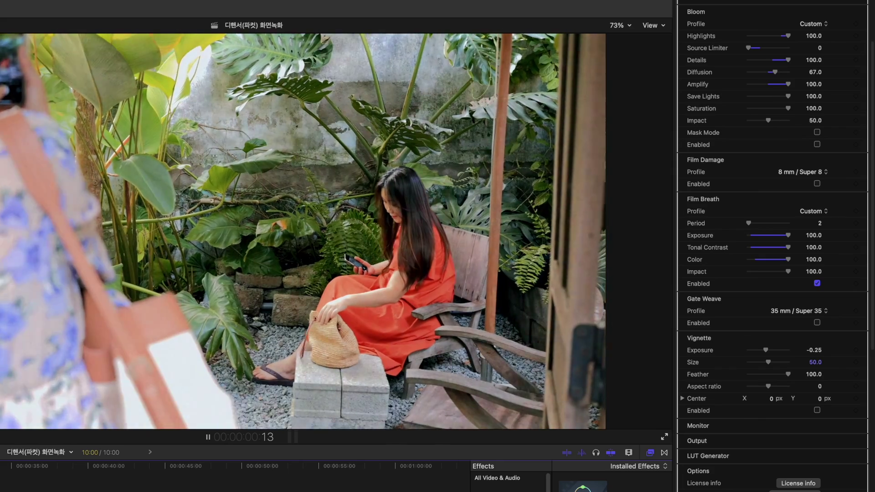
key(space)
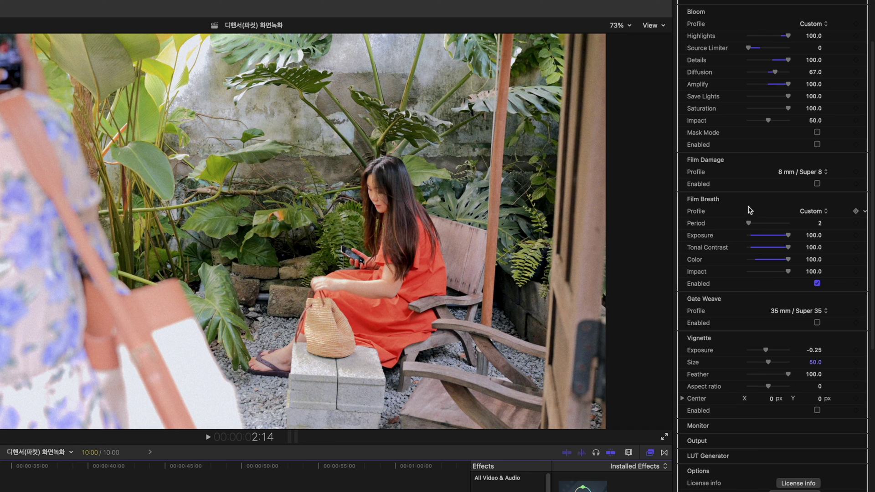
Disable Film Breath and enable Gate Weave with the 8 mm / Super 8 profile
click(817, 283)
click(805, 312)
click(809, 291)
click(817, 322)
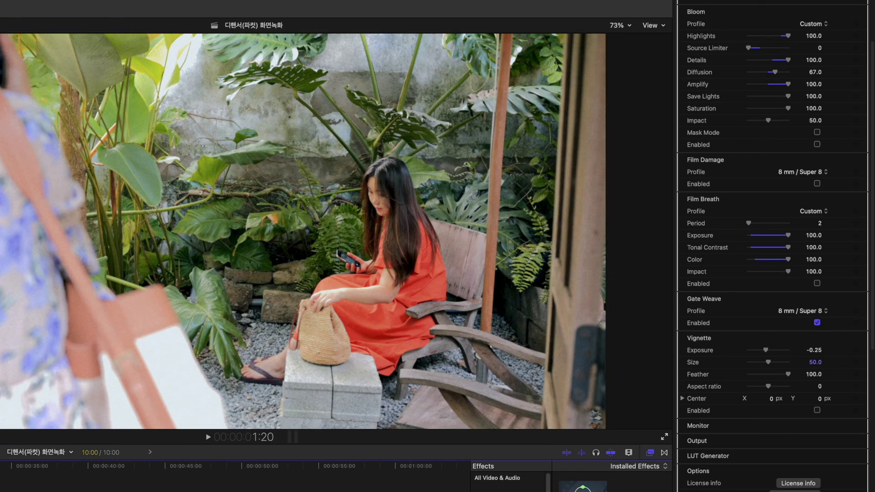
Play back the clip with Gate Weave alone, and again with Film Damage and Film Breath also enabled
key(space)
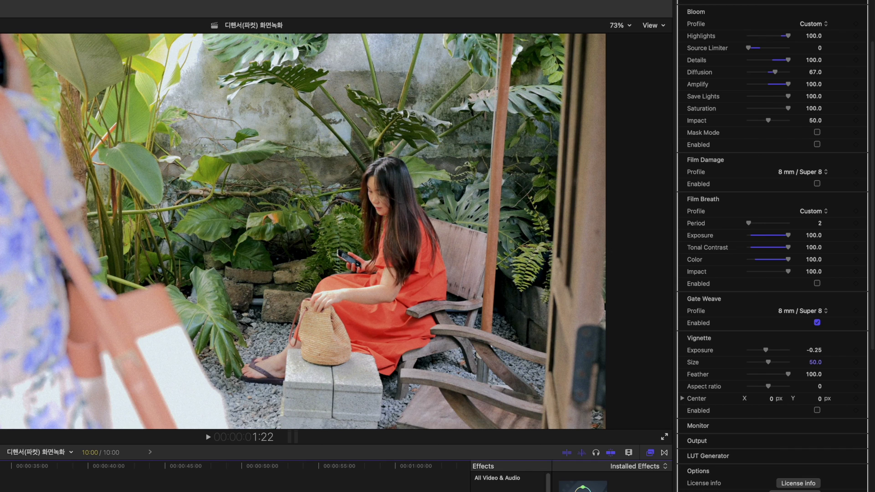
key(space)
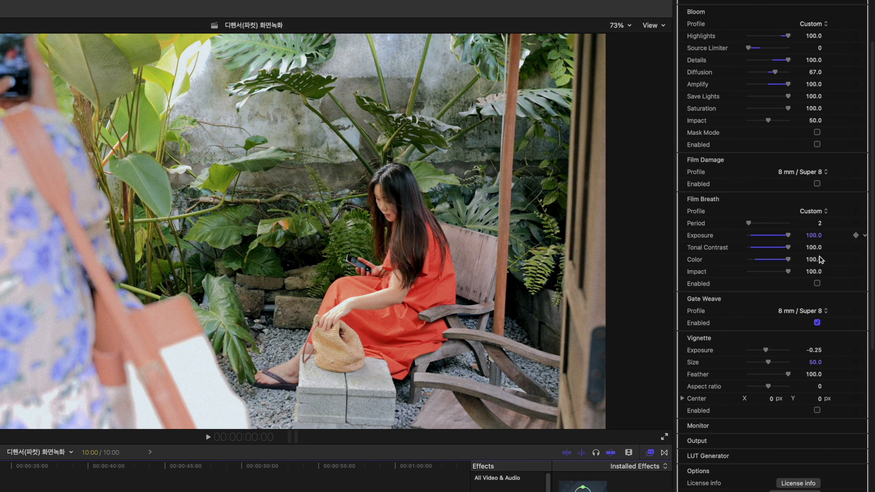
click(817, 284)
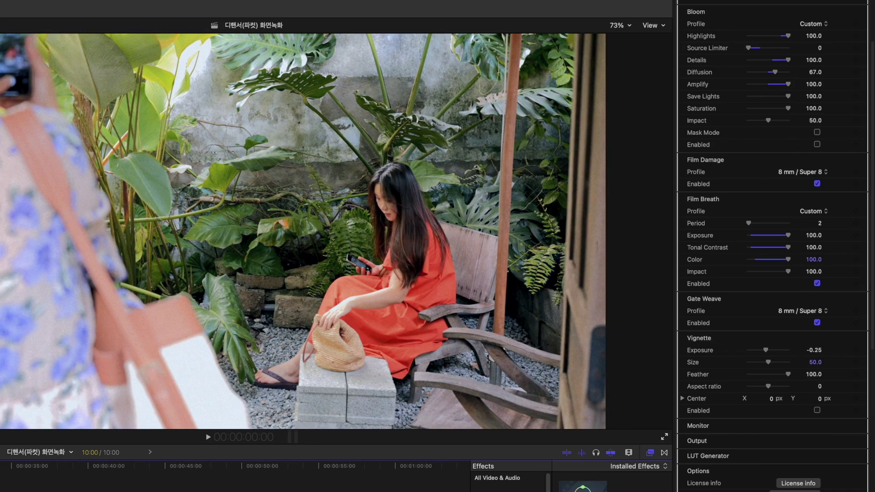
key(space)
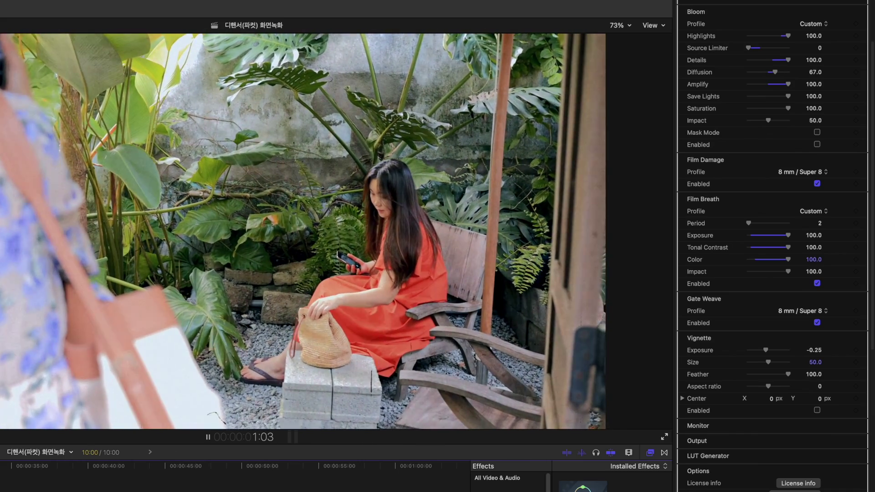
key(space)
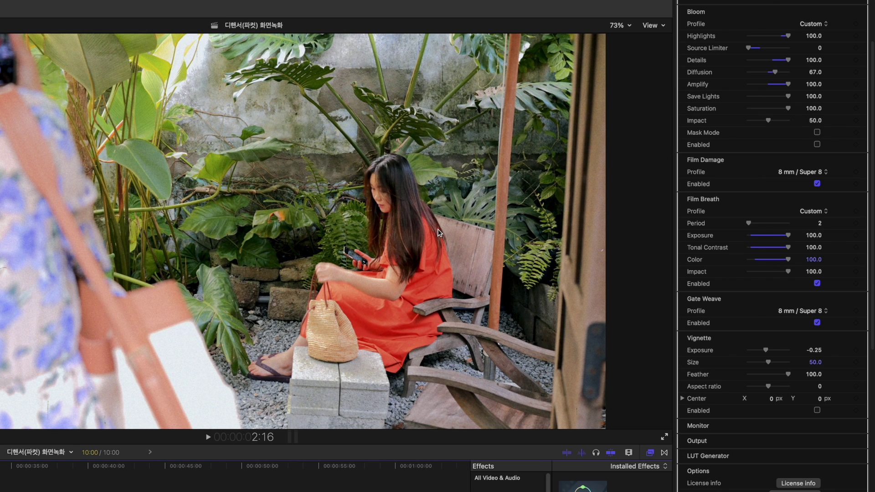
Disable Gate Weave, Film Breath and Film Damage
click(817, 323)
click(817, 284)
click(817, 184)
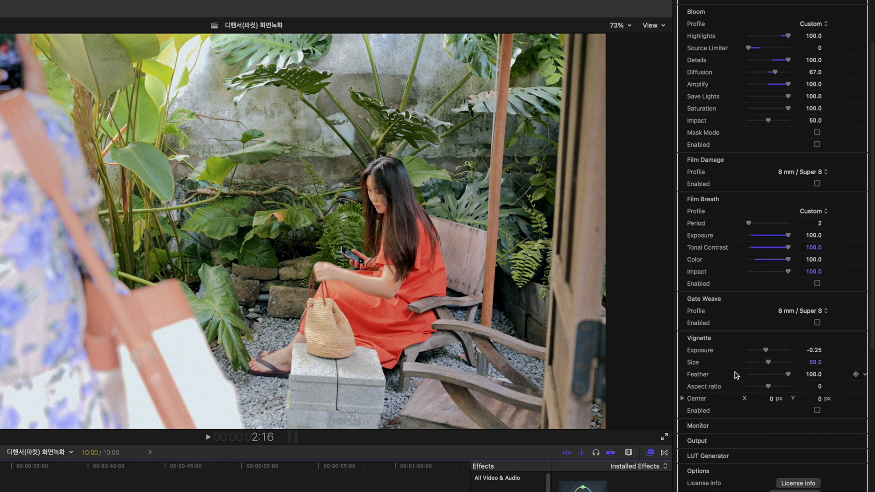
Enable Vignette with Exposure at -0.84, and test its Feather at 65 before returning it to 100
click(817, 411)
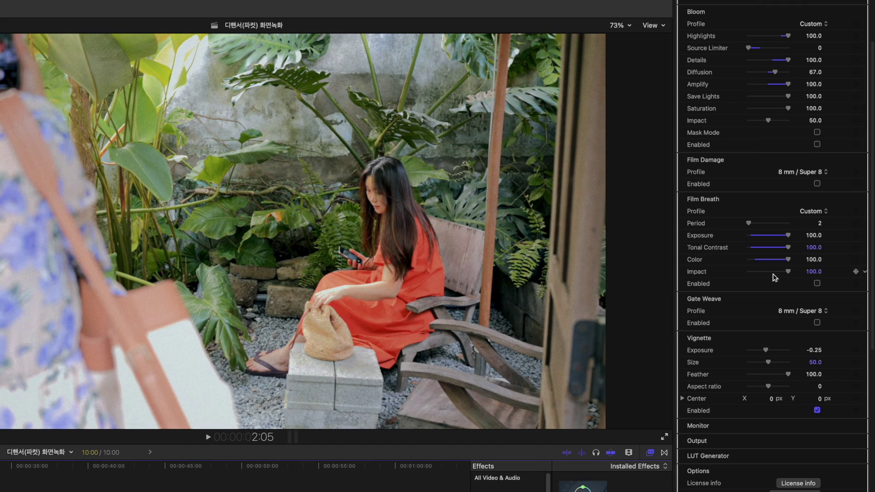
drag(758, 350, 761, 355)
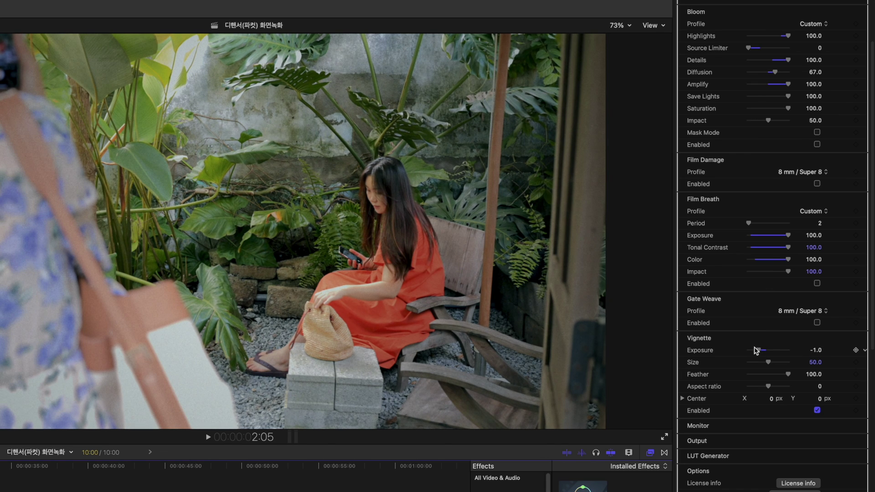
drag(760, 351, 764, 354)
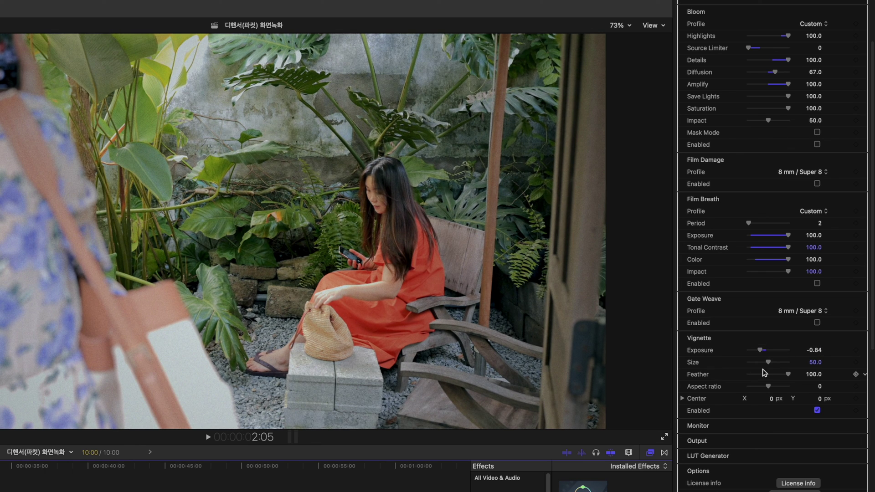
mouse_move(789, 374)
mouse_down()
mouse_move(738, 375)
mouse_move(798, 374)
mouse_up()
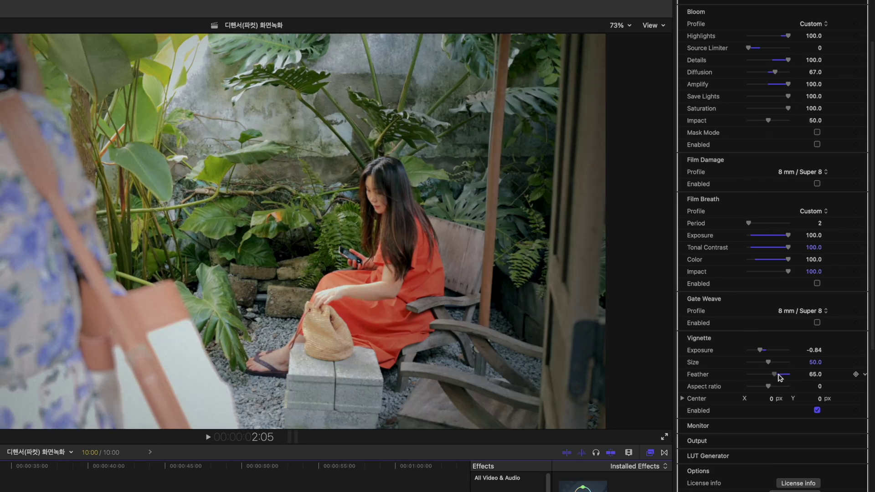
mouse_move(795, 375)
mouse_down()
mouse_move(737, 378)
mouse_move(802, 375)
mouse_up()
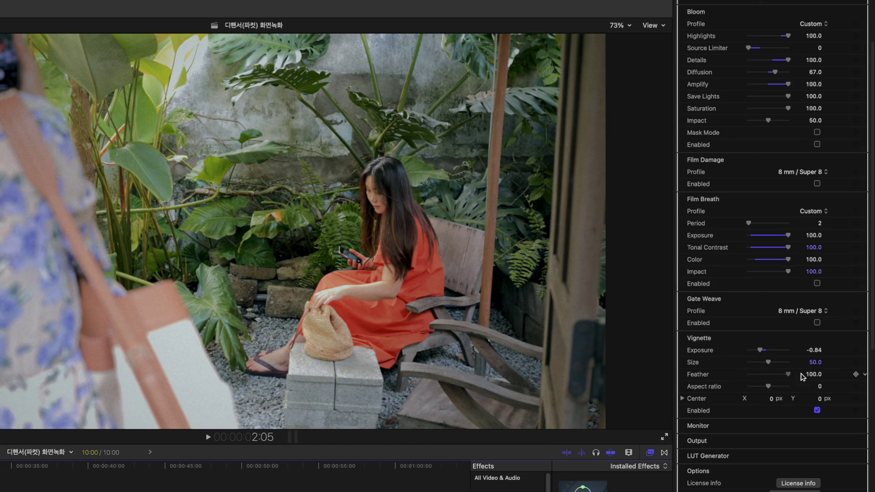